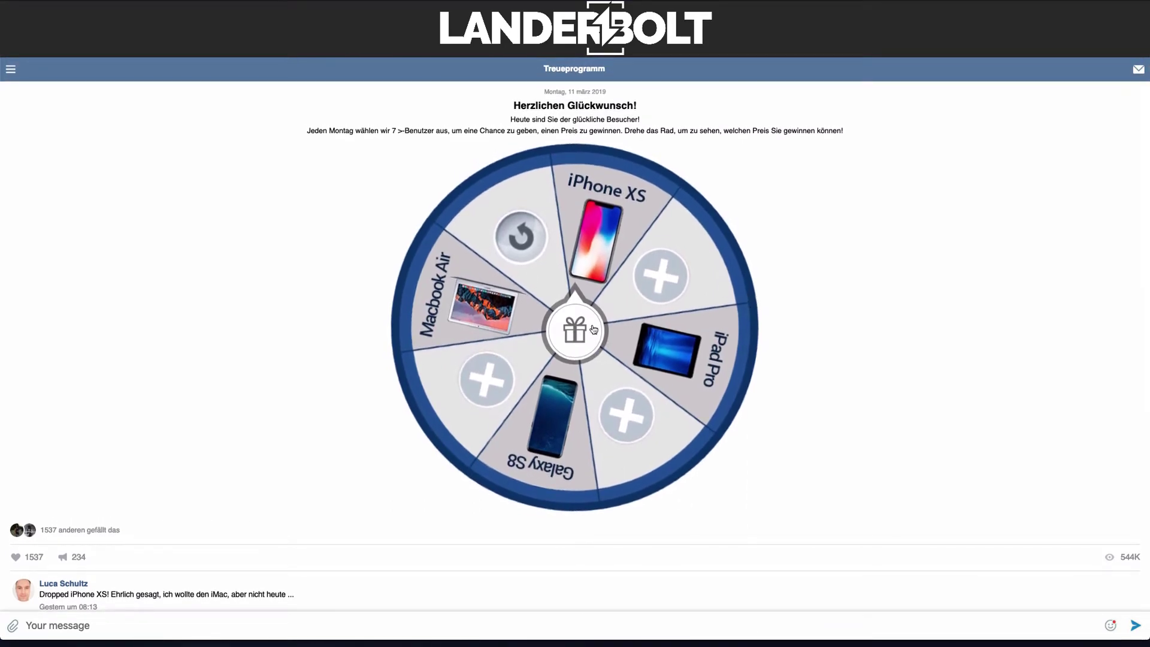
# Spin the prize wheel, dismiss the alert, and scroll the iPhone XS winner page.
pyautogui.click(584, 328)
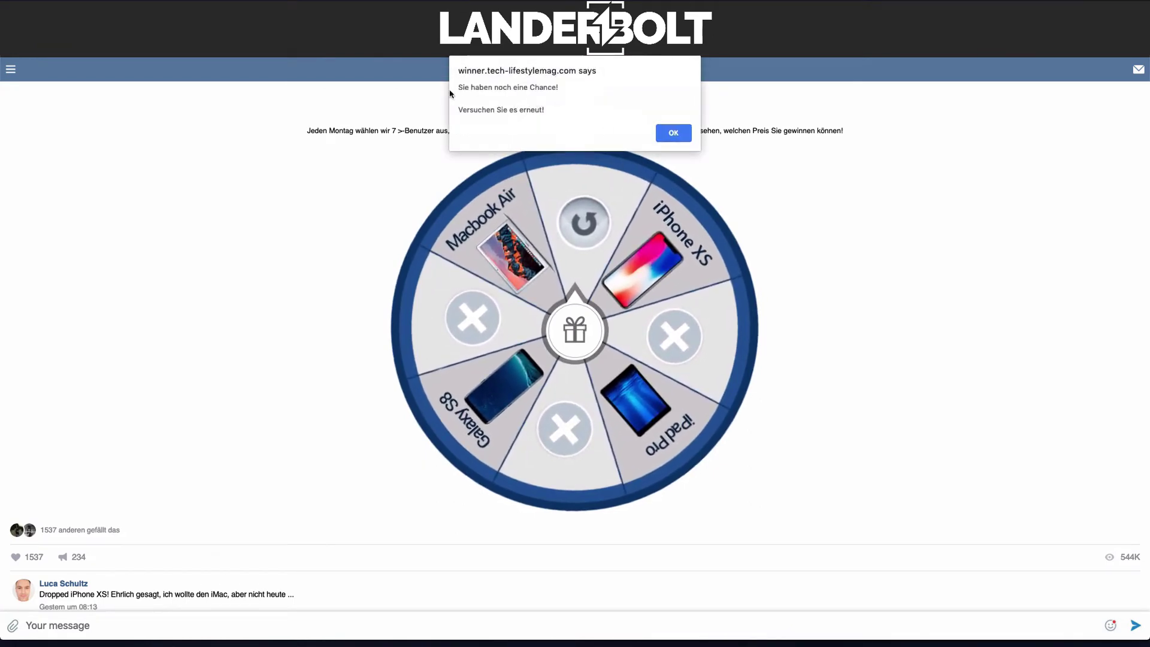
pyautogui.click(665, 132)
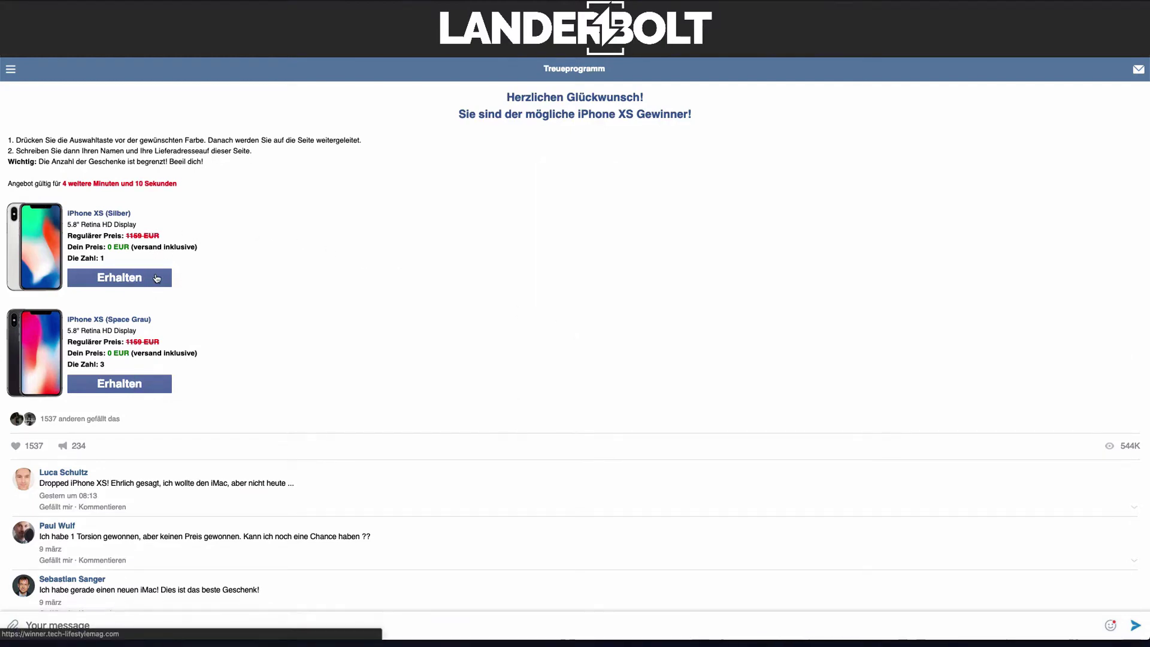
pyautogui.scroll(-1, 66, 425)
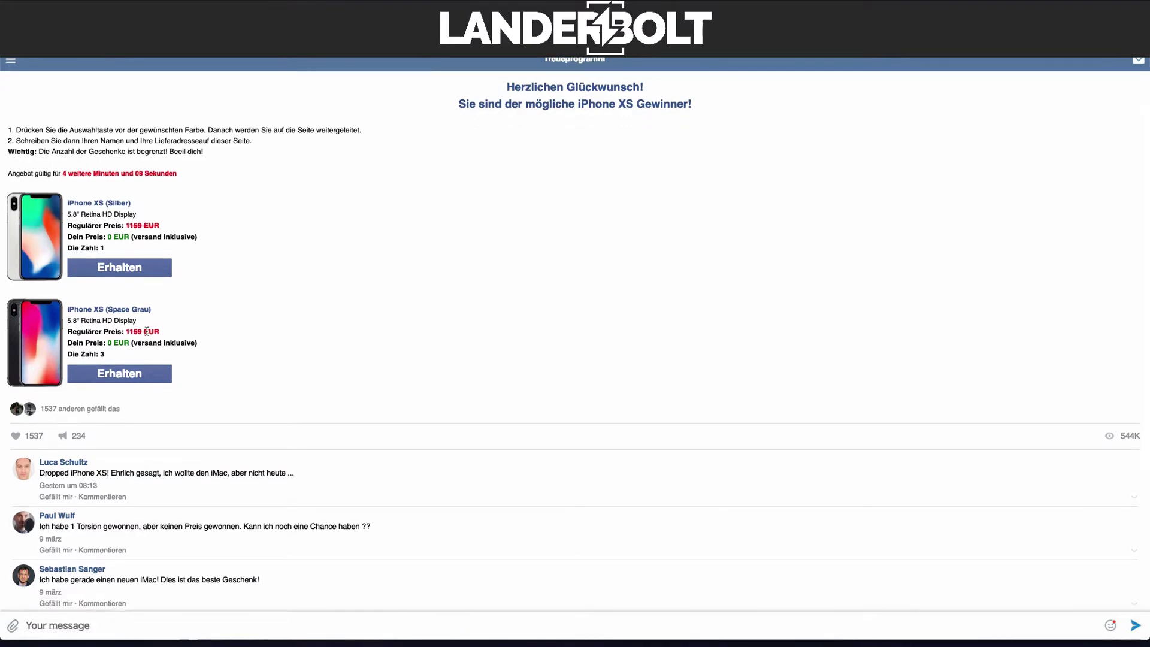
pyautogui.scroll(1, 147, 330)
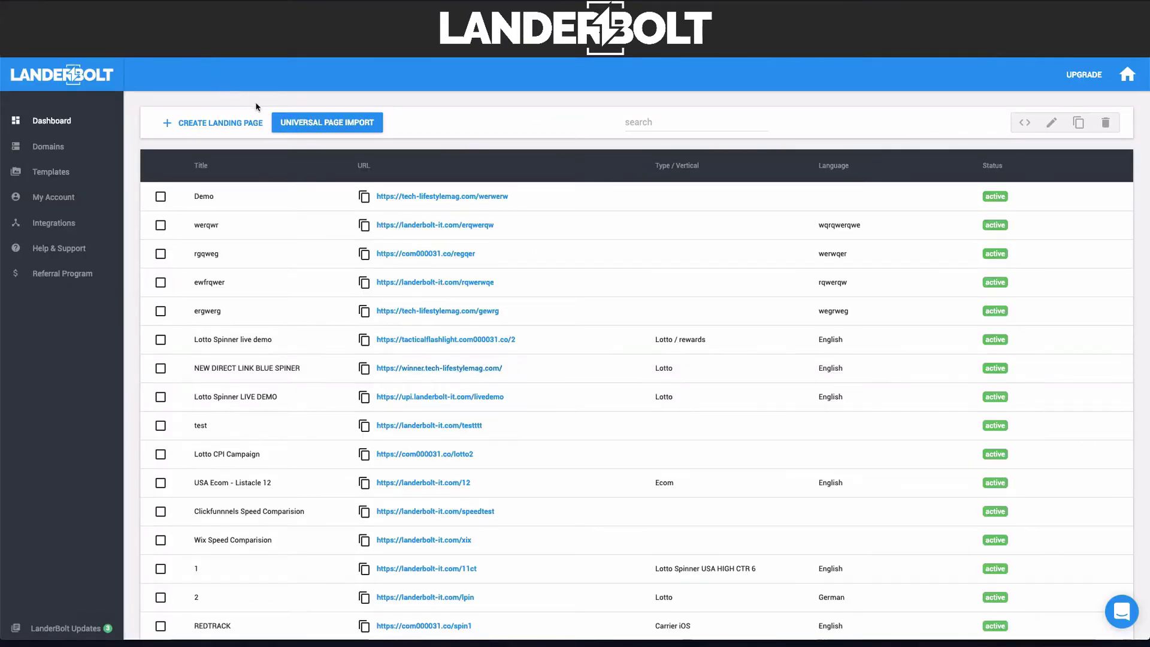
pyautogui.click(336, 122)
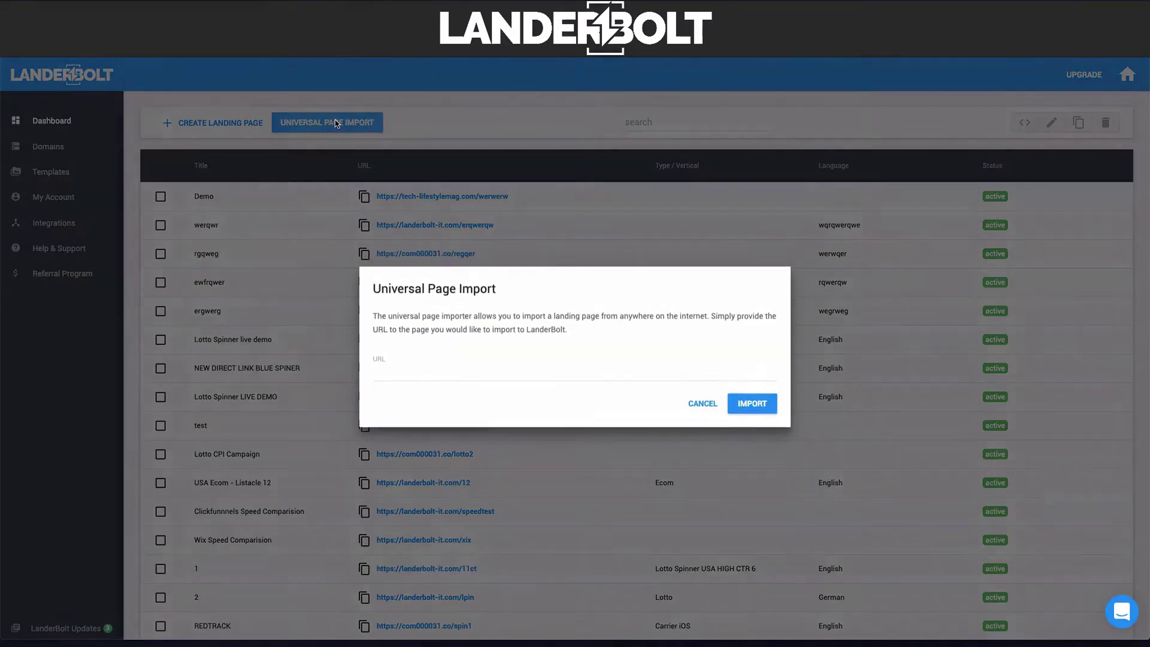
pyautogui.click(432, 377)
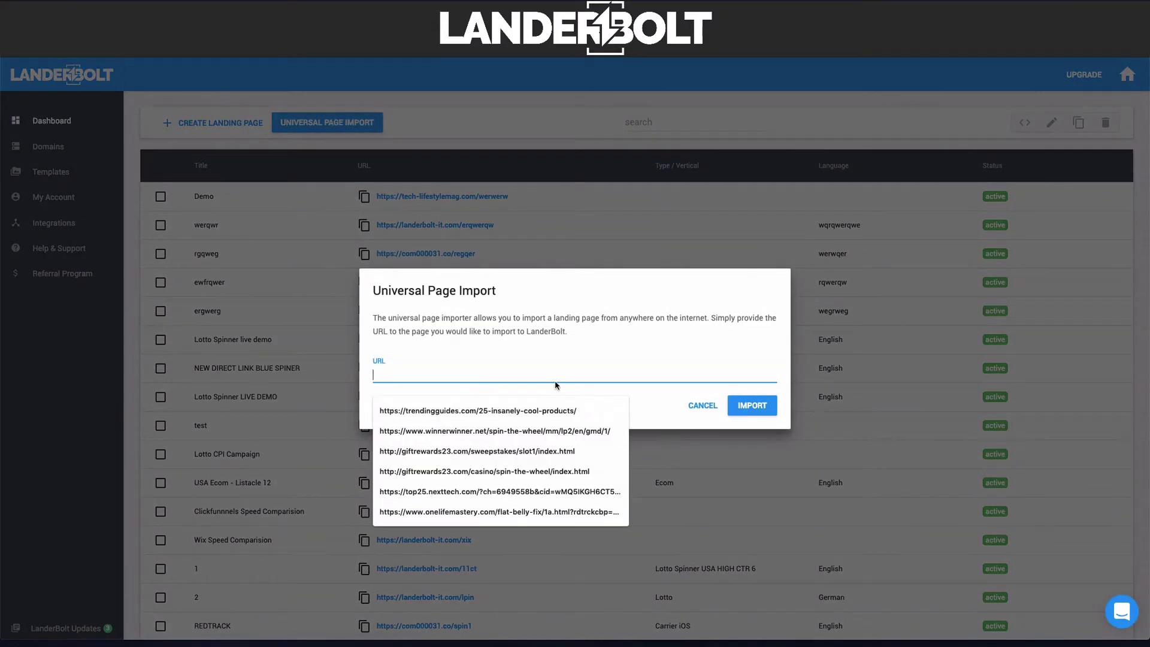
pyautogui.write('https://winner.tech-lifestylemag.com/')
pyautogui.click(747, 411)
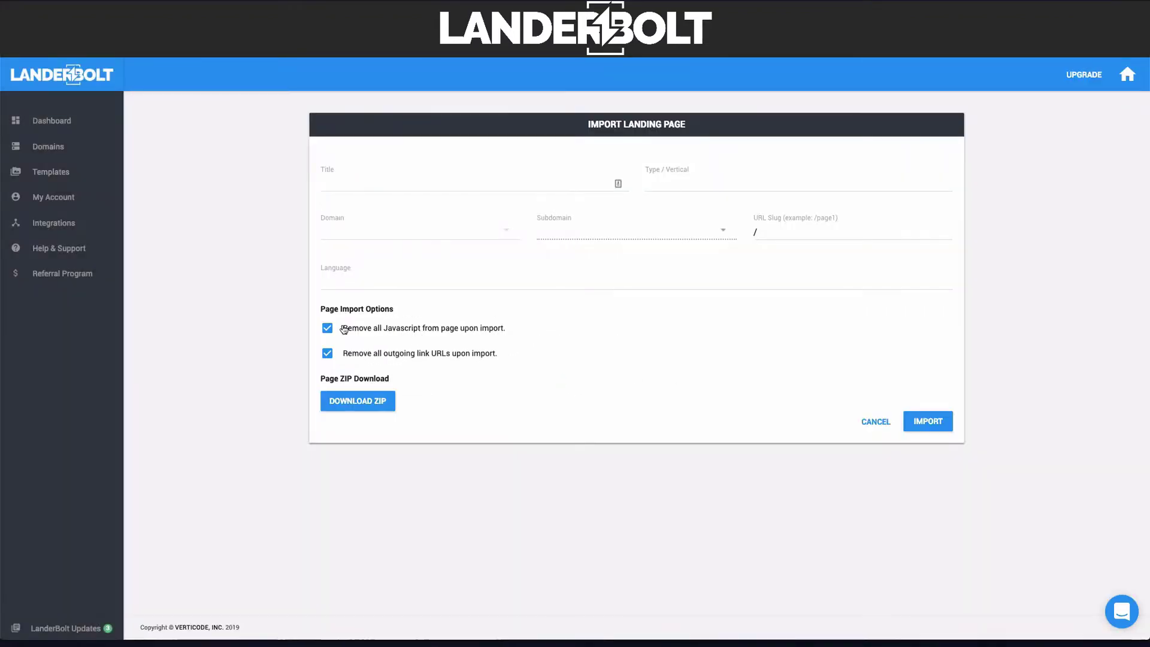
pyautogui.click(346, 329)
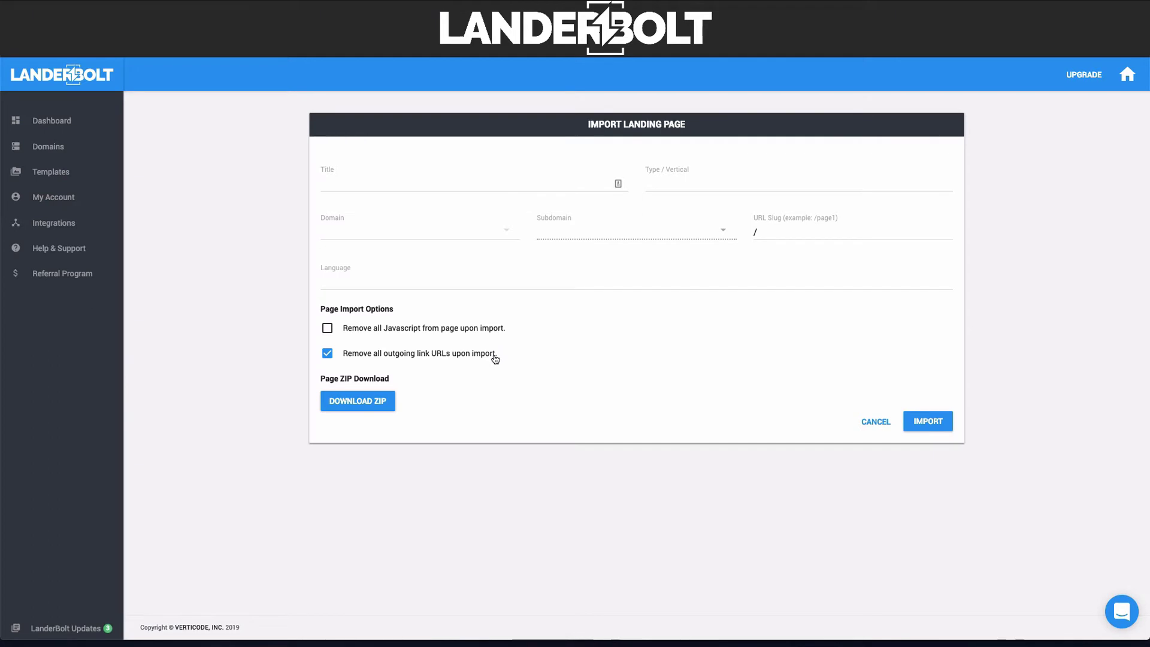
# Download the page ZIP, then title it Lotto Spinner USA HIGH CTR with vertical Lean Gen.
pyautogui.click(371, 399)
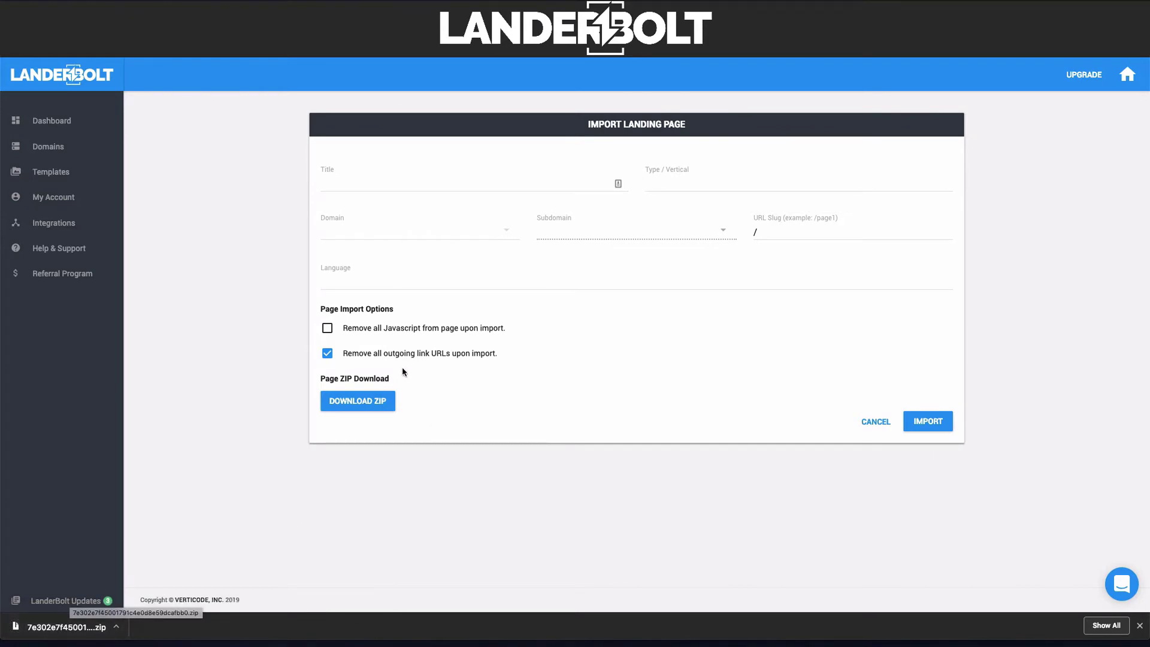
pyautogui.click(362, 184)
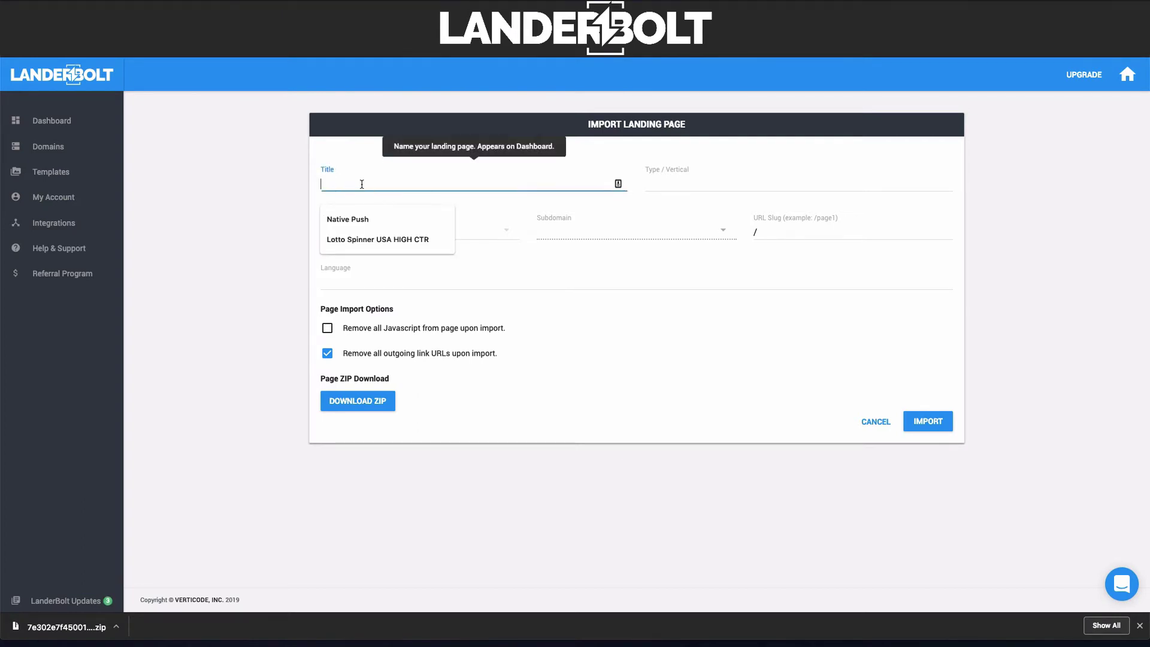
pyautogui.click(375, 239)
pyautogui.click(656, 182)
pyautogui.write('Le')
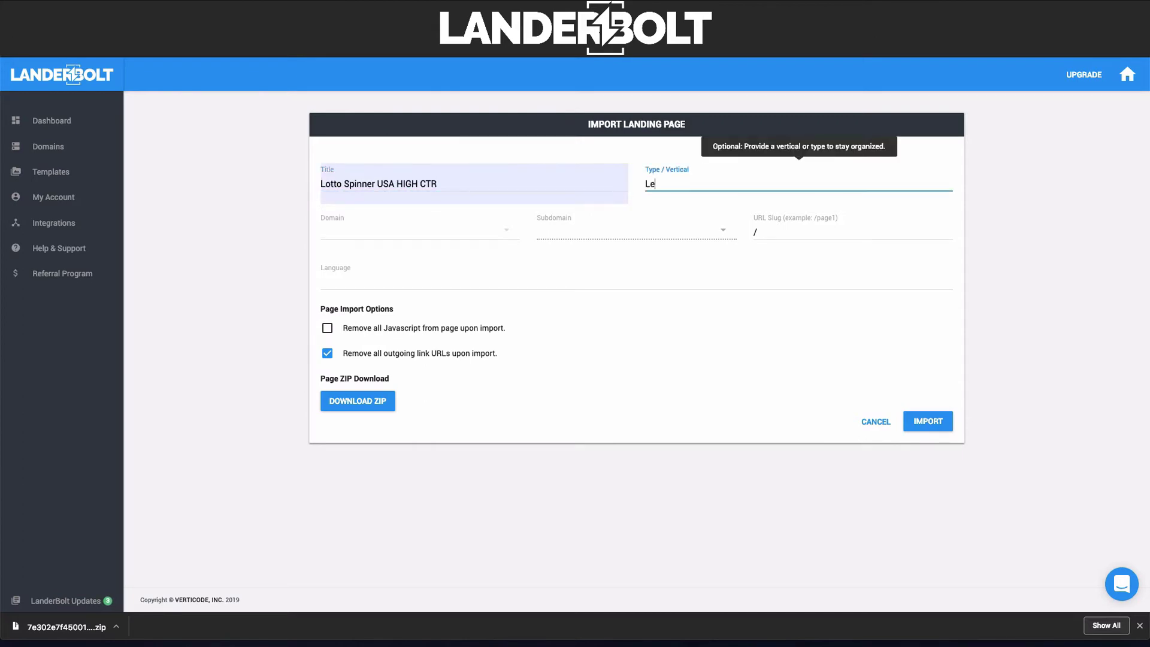
pyautogui.write('an Gen')
# Set domain tech-lifestylemag.com, slug /1, language United States, keep link stripping, and import.
pyautogui.click(437, 233)
pyautogui.click(407, 249)
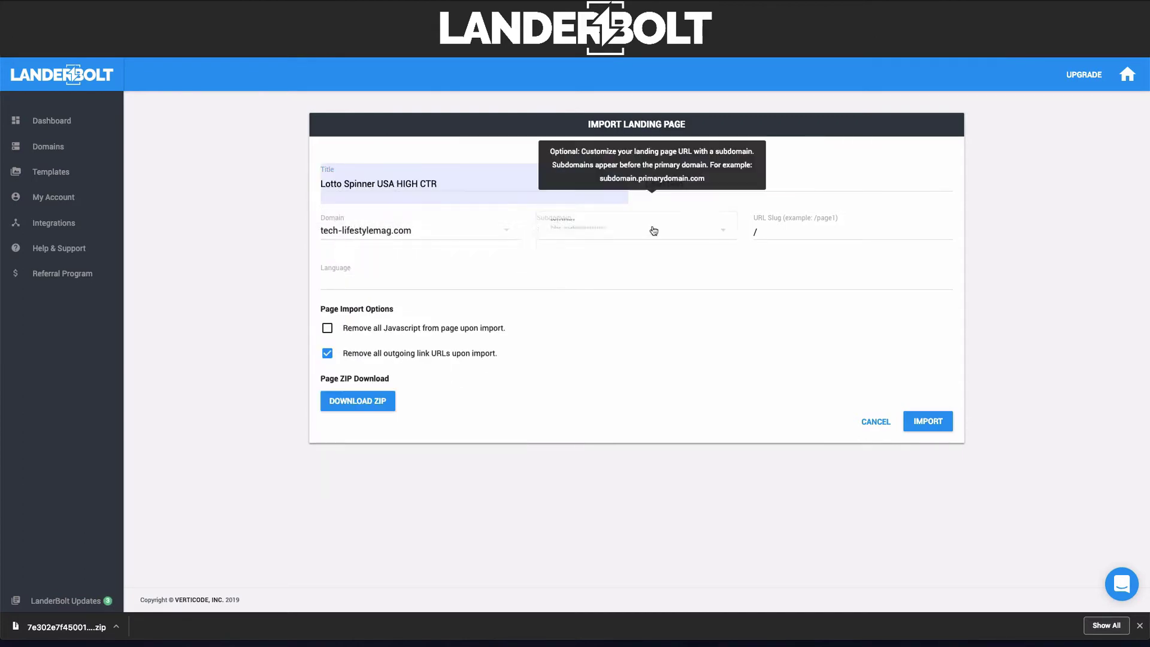
pyautogui.click(774, 232)
pyautogui.write('1')
pyautogui.click(455, 281)
pyautogui.click(383, 314)
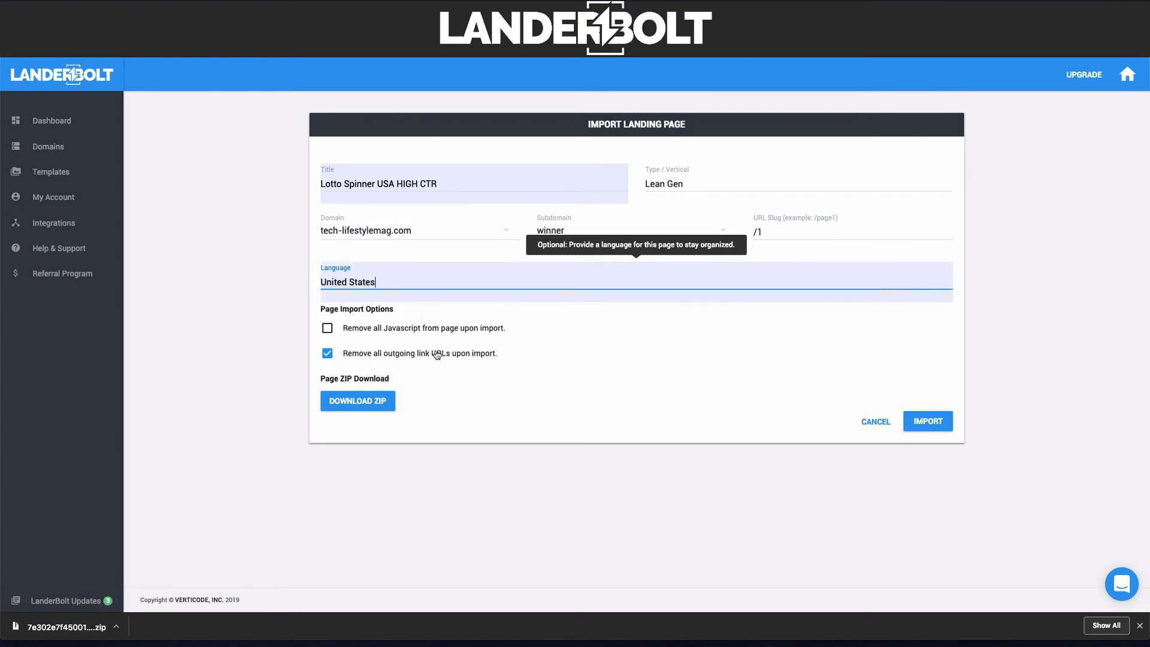
pyautogui.click(437, 354)
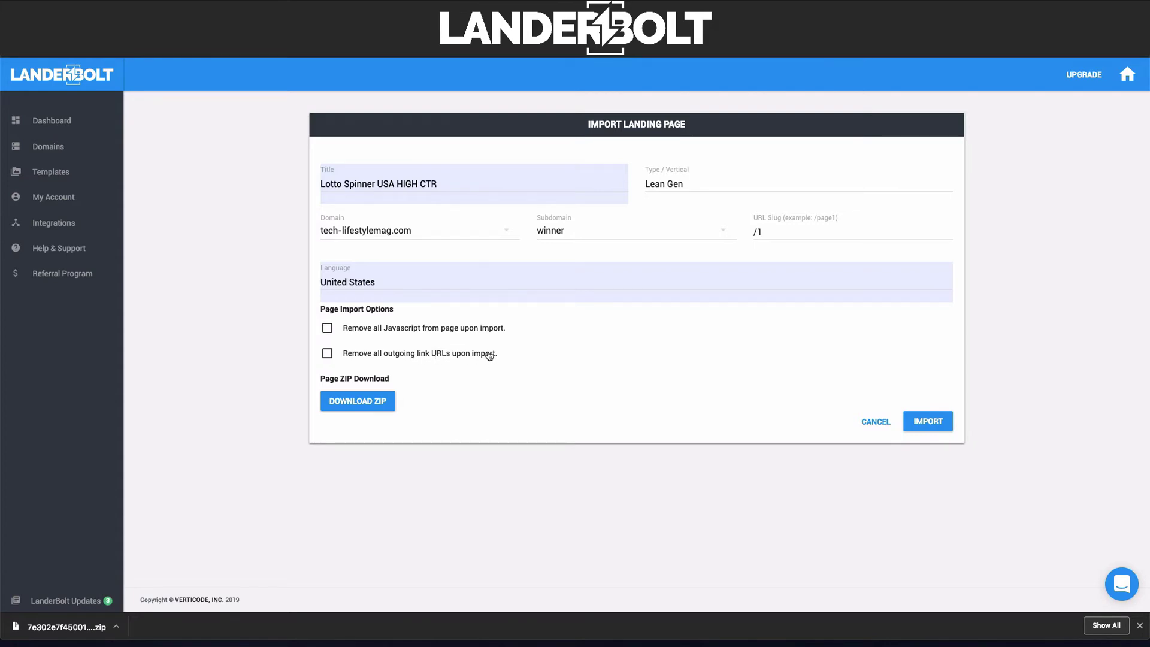
pyautogui.click(327, 355)
pyautogui.click(952, 424)
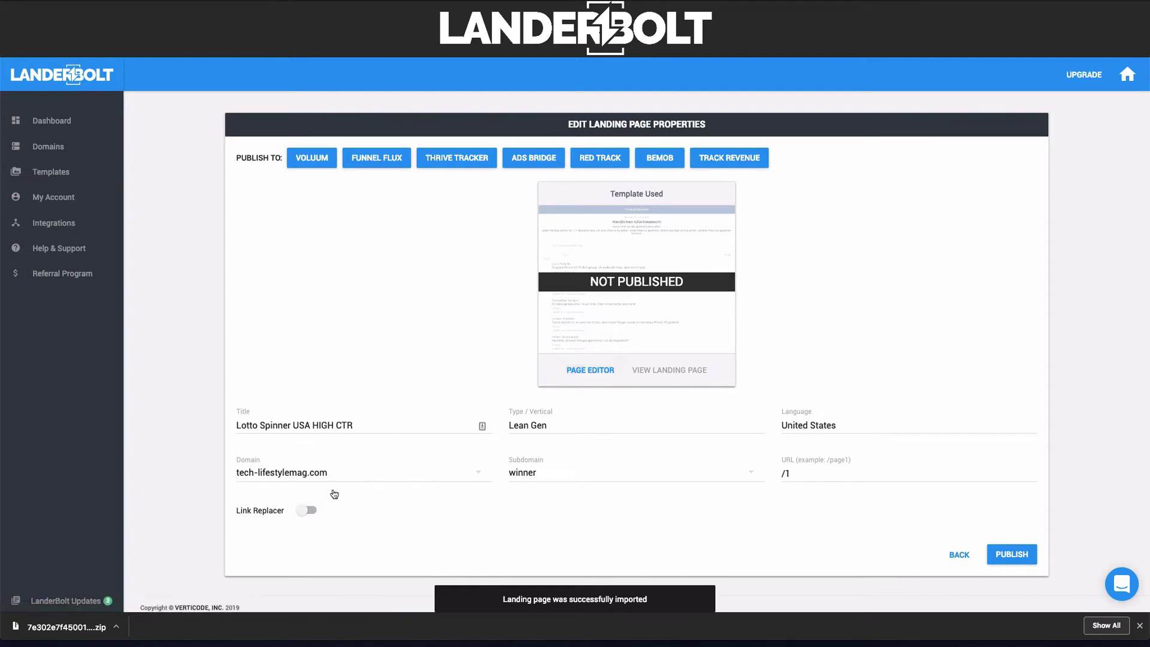
pyautogui.click(306, 513)
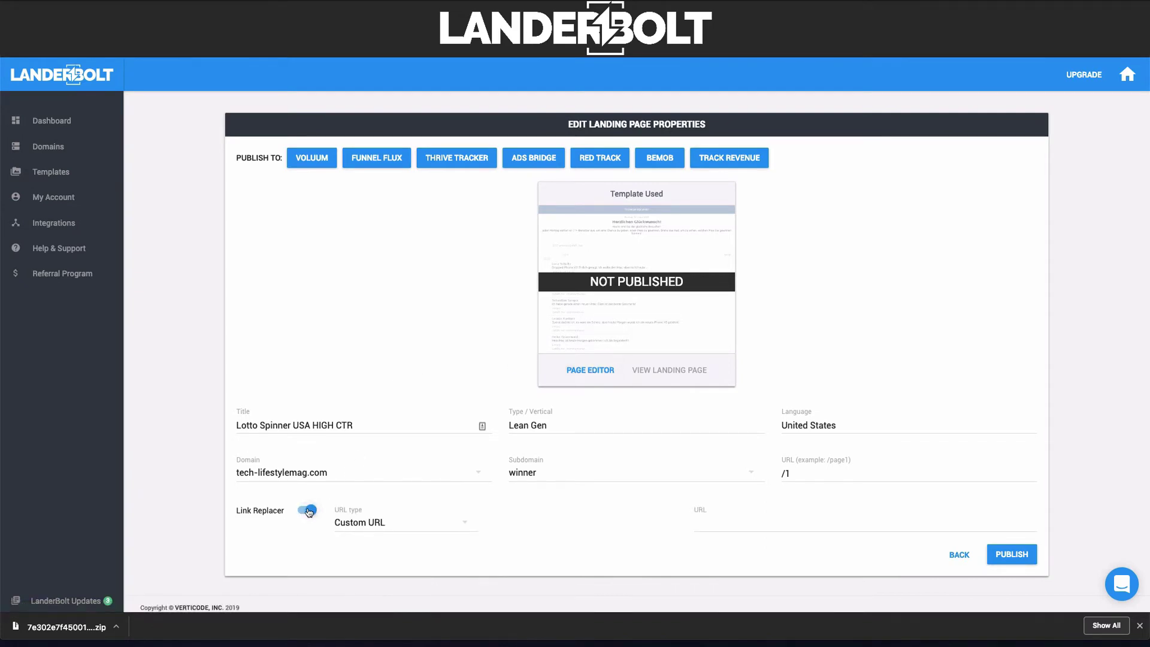
pyautogui.click(719, 518)
pyautogui.write('www.clickurl.com')
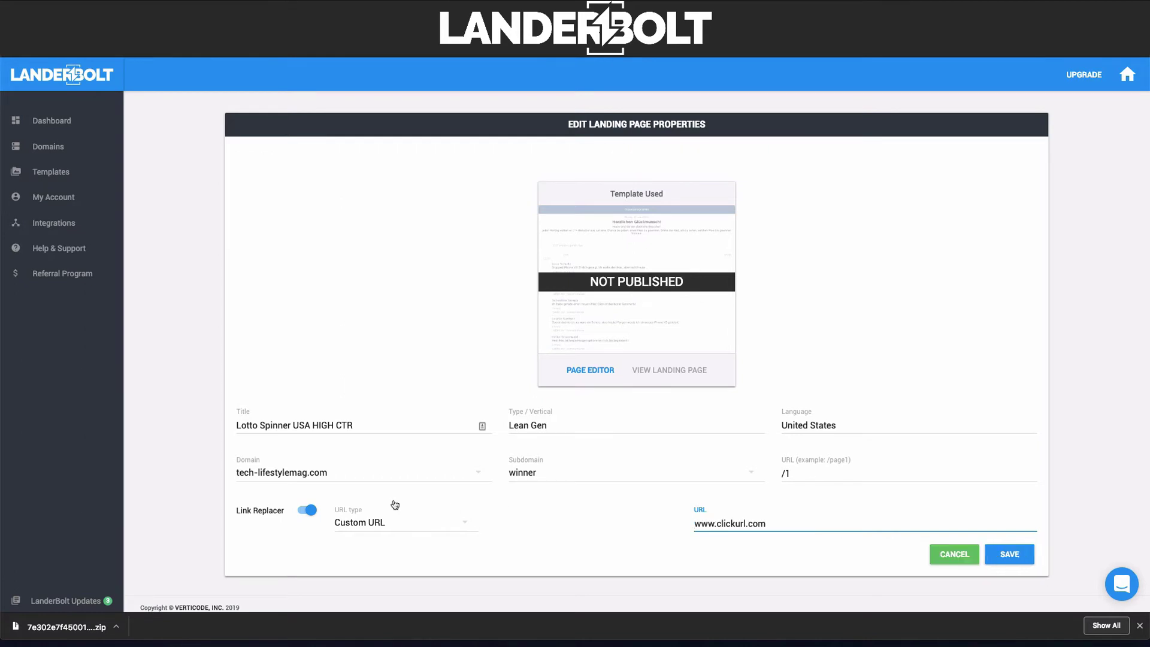
pyautogui.click(309, 511)
pyautogui.click(311, 519)
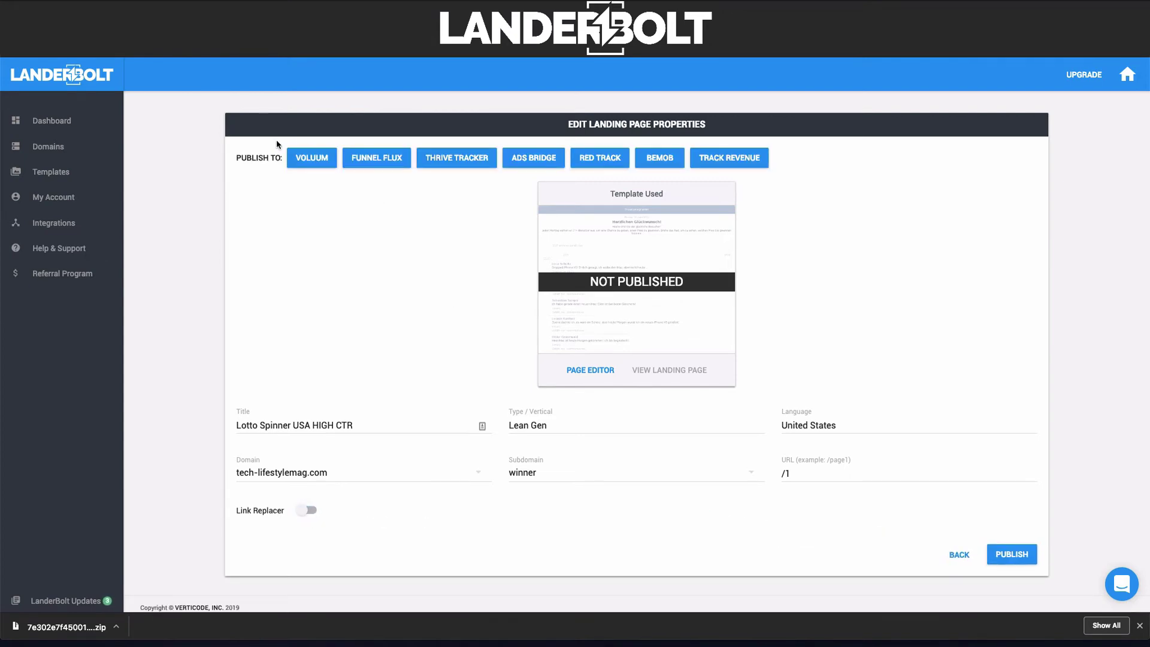
# Publish the Lotto Spinner USA HIGH CTR page live through RedTrack.
pyautogui.click(596, 159)
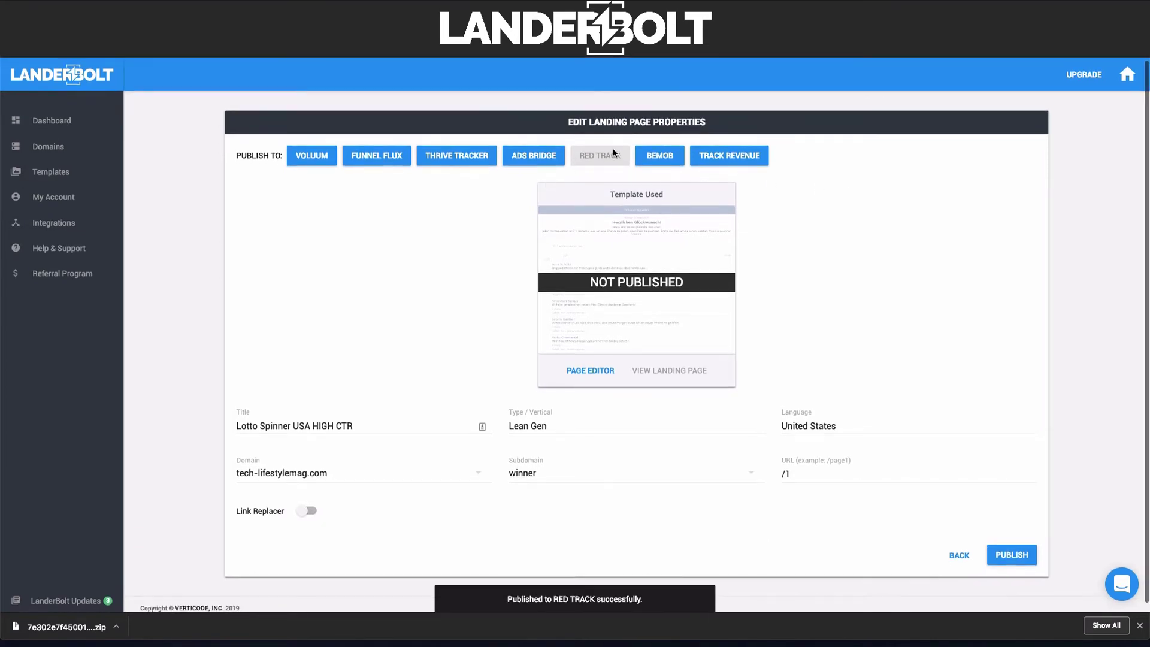
pyautogui.click(1016, 557)
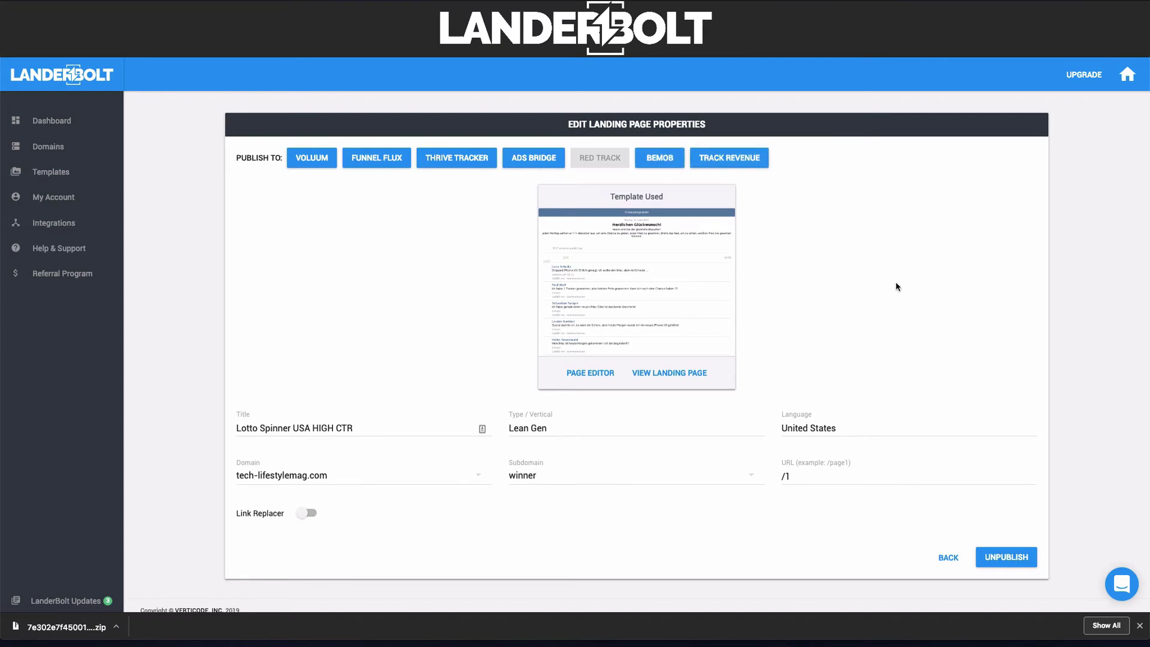
pyautogui.scroll(-1, 829, 355)
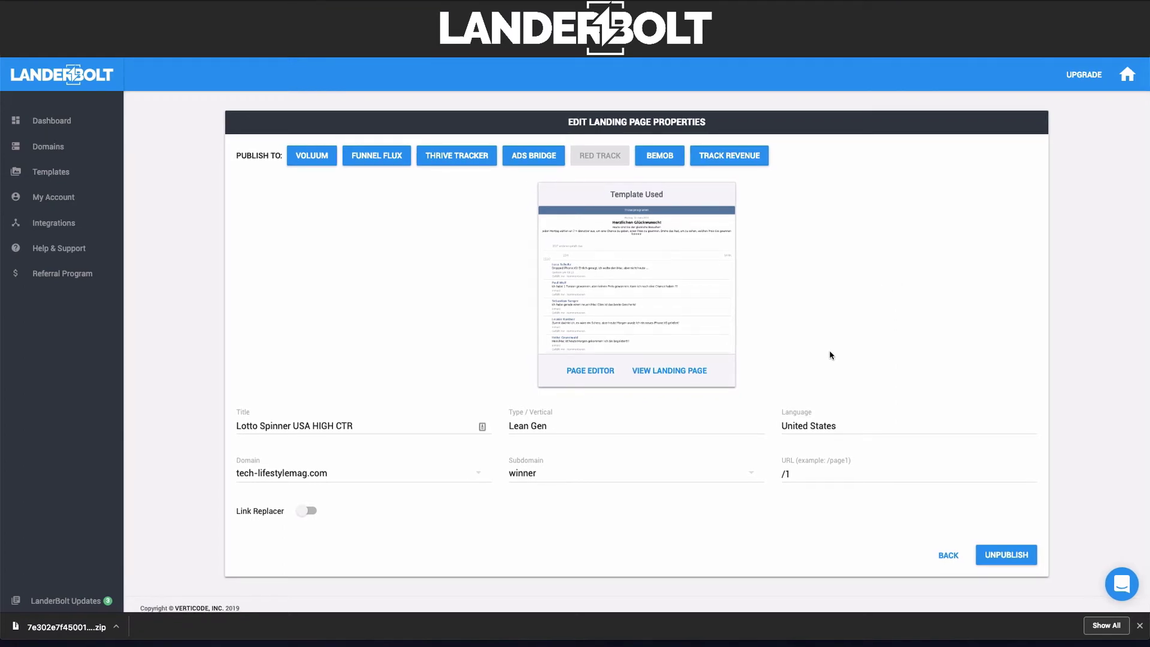
# Open the live published landing page and spin the wheel past the try-again alert.
pyautogui.click(700, 375)
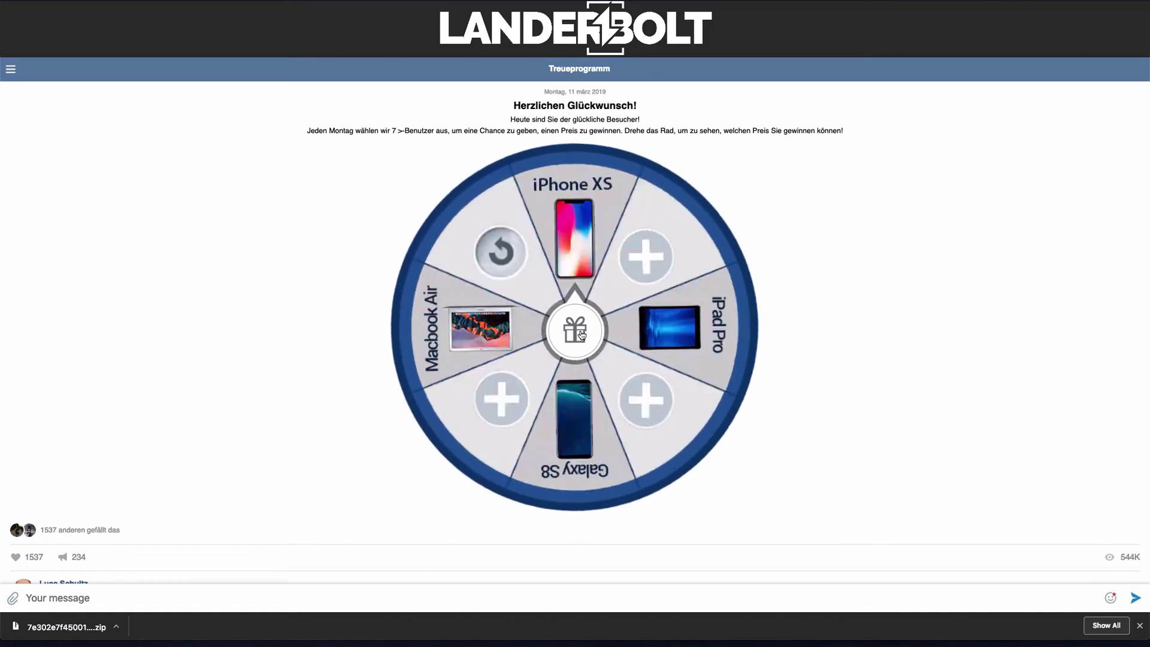
pyautogui.click(676, 134)
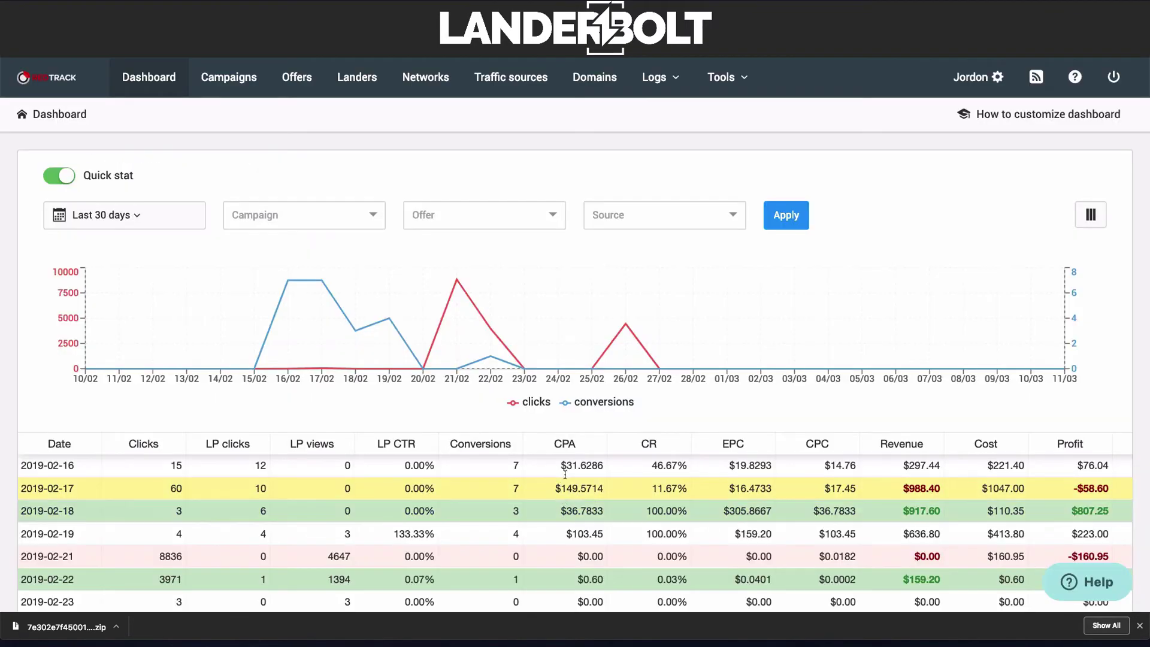
# Edit the Lotto Spinner USA HIGH CTR lander in RedTrack and select its LP views script.
pyautogui.scroll(-1, 306, 156)
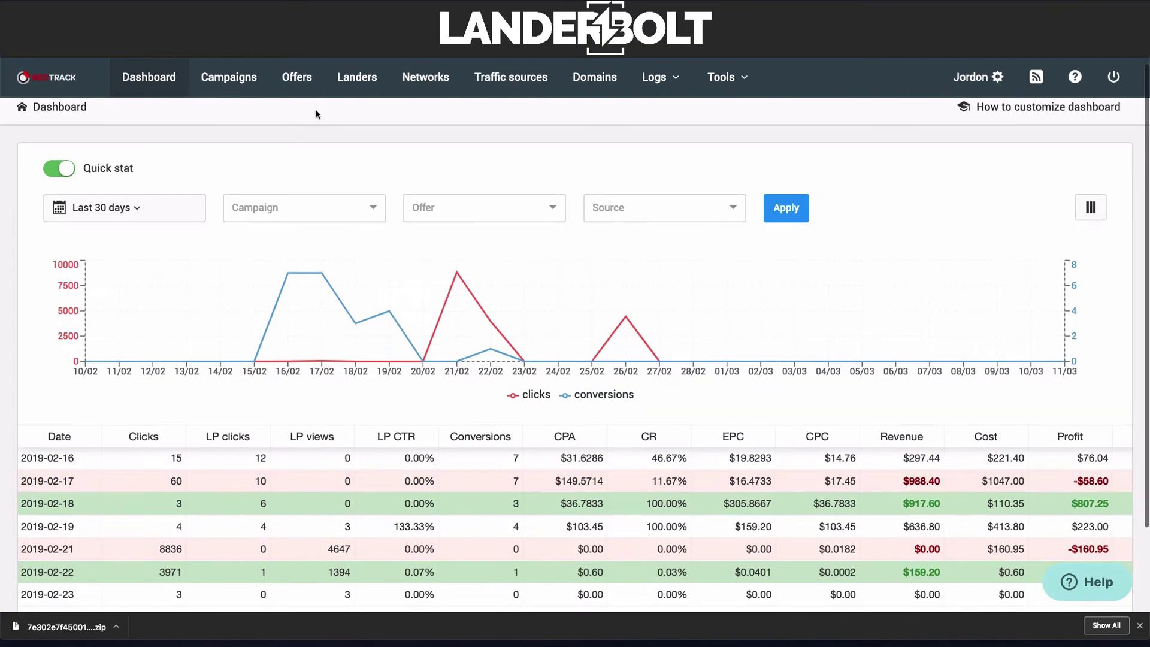
pyautogui.scroll(-1, 368, 85)
pyautogui.click(368, 85)
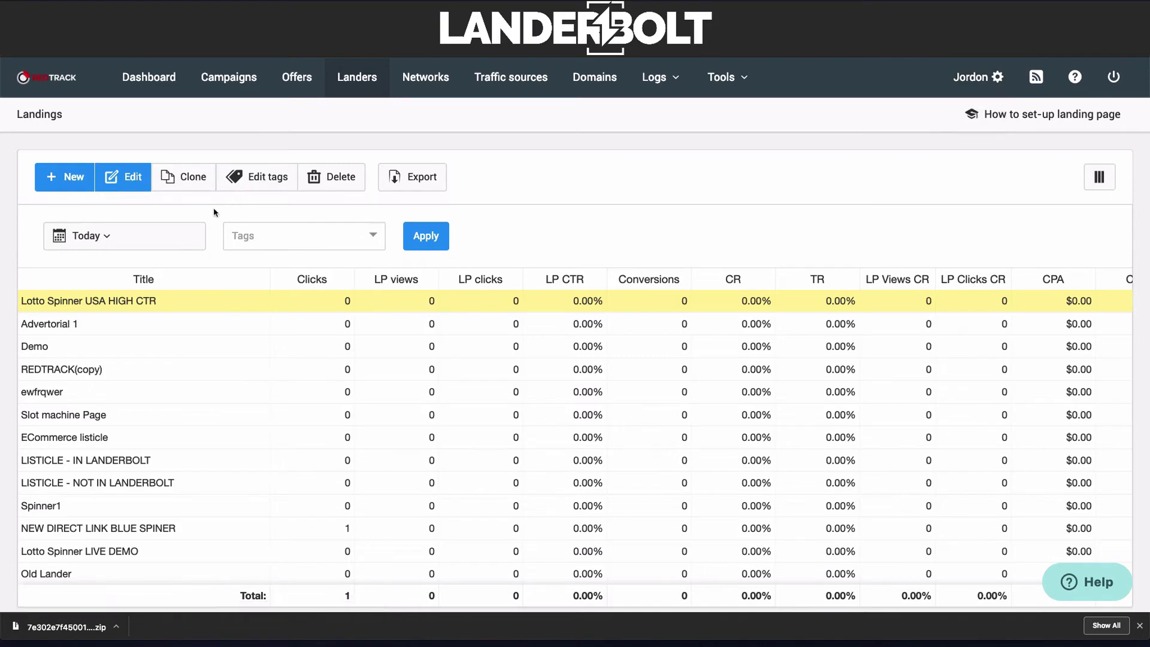
pyautogui.click(124, 175)
pyautogui.scroll(-5, 403, 326)
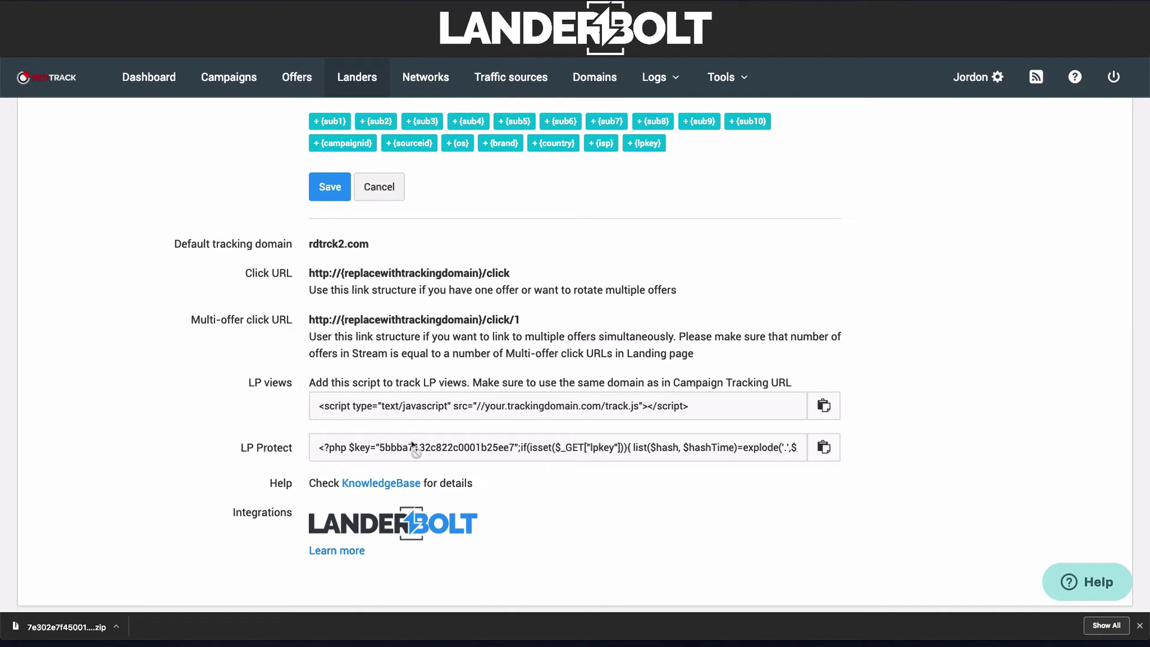
pyautogui.tripleClick(406, 413)
pyautogui.hotkey('ctrl', 'c')
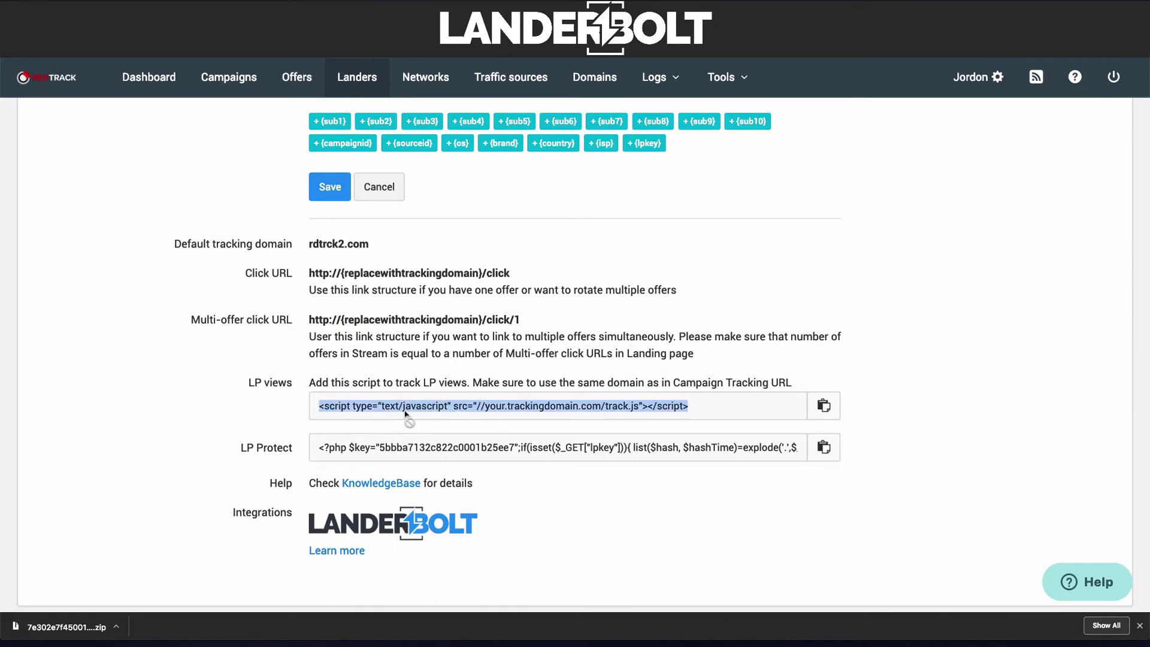
pyautogui.scroll(3, 406, 414)
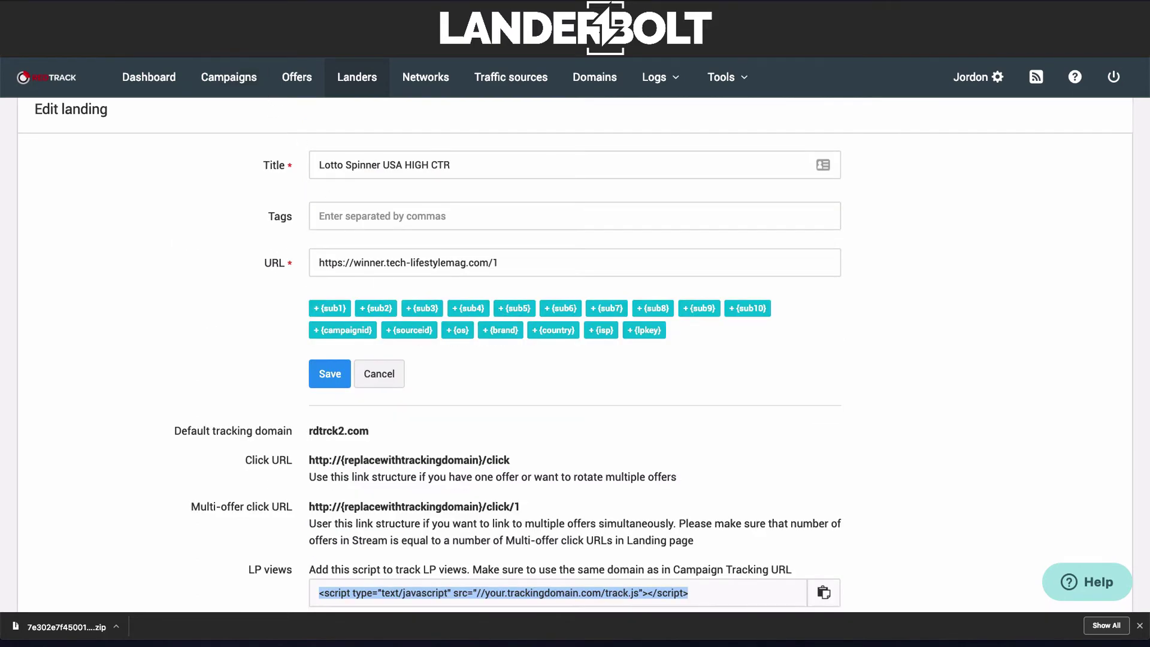
# Open the script settings of the Lotto Spinner USA HIGH CTR page in LanderBolt.
pyautogui.click(171, 57)
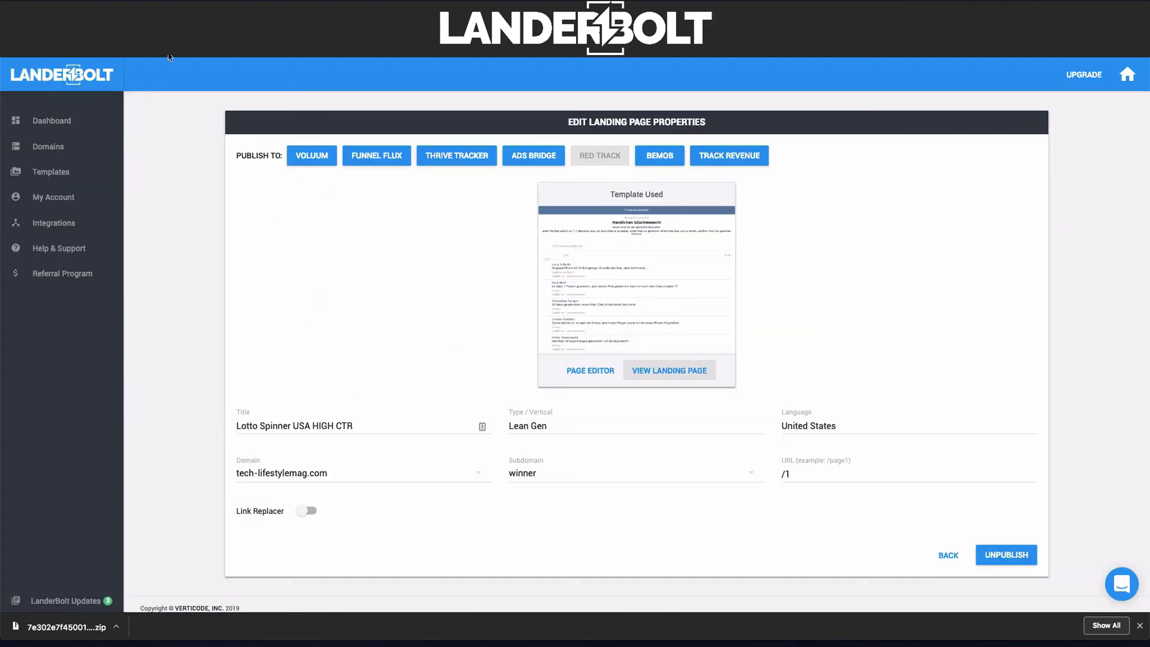
pyautogui.click(63, 120)
pyautogui.click(159, 196)
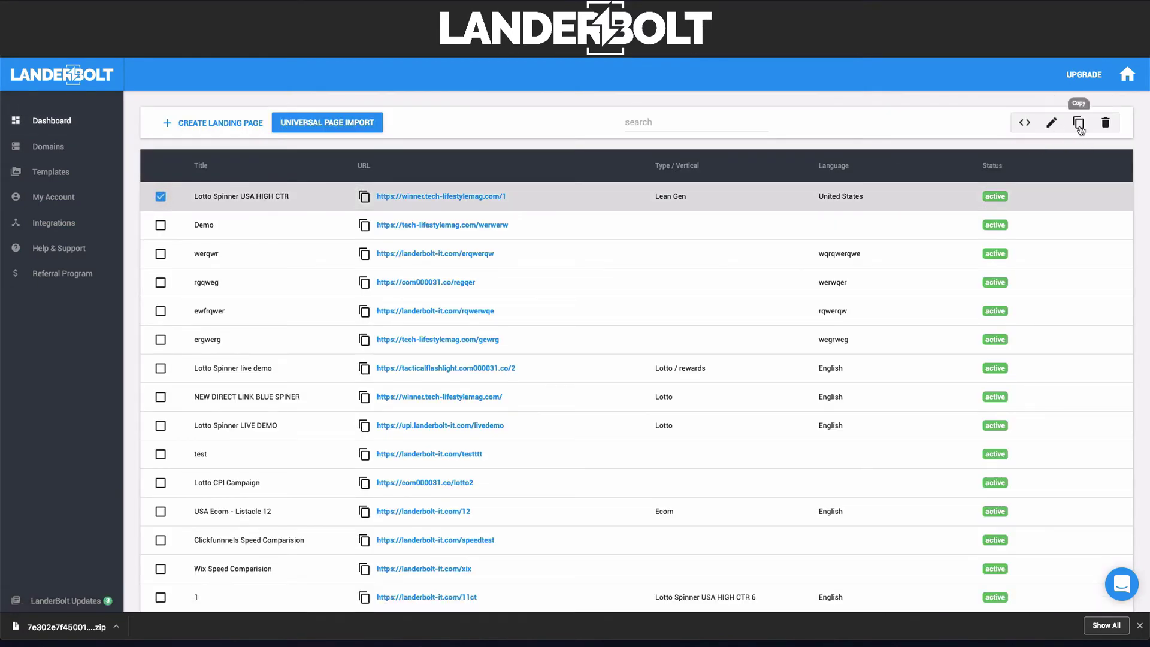
pyautogui.click(1025, 122)
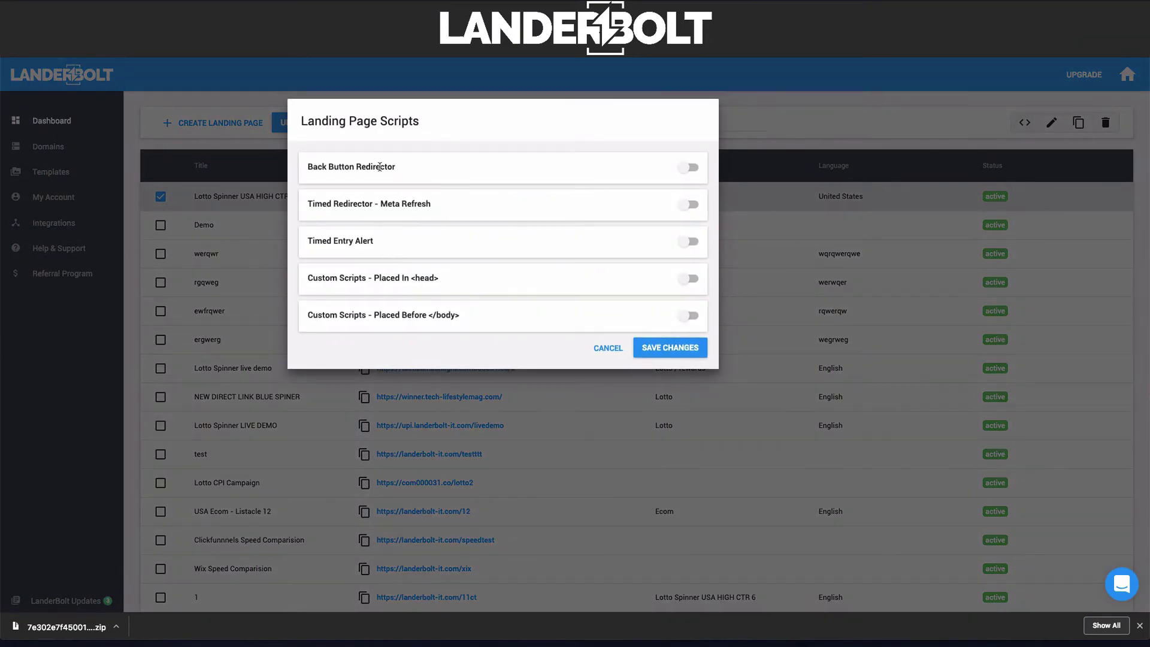
# Paste the tracking script into the head custom scripts, enable before-body scripts, then cancel.
pyautogui.click(686, 280)
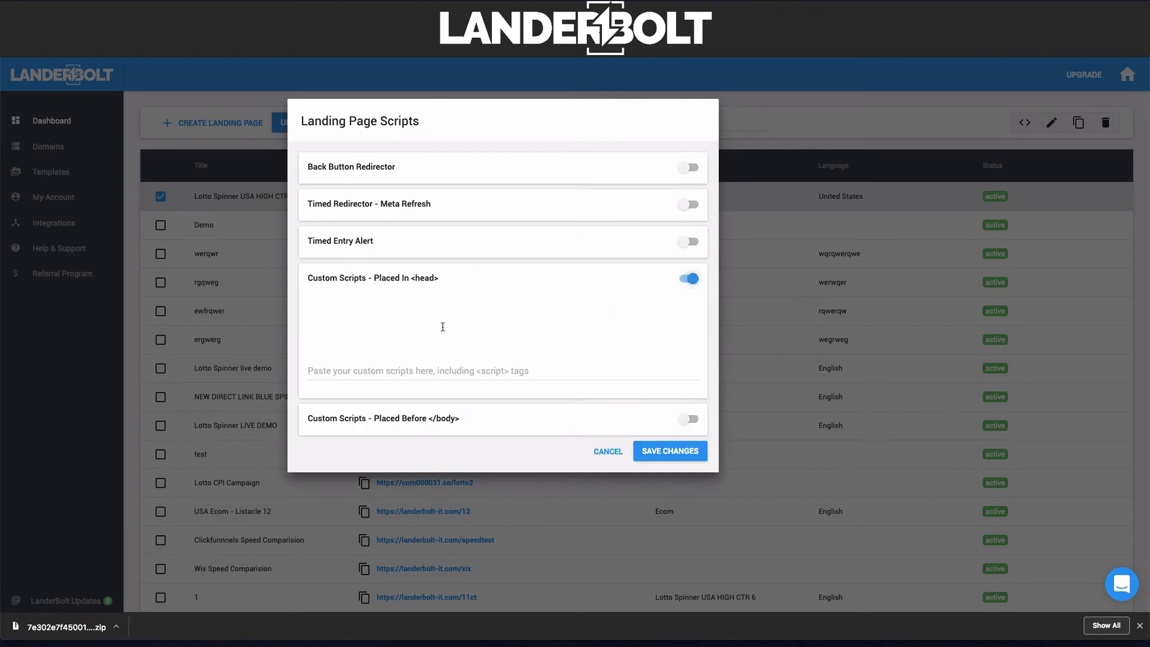
pyautogui.click(435, 348)
pyautogui.hotkey('ctrl', 'v')
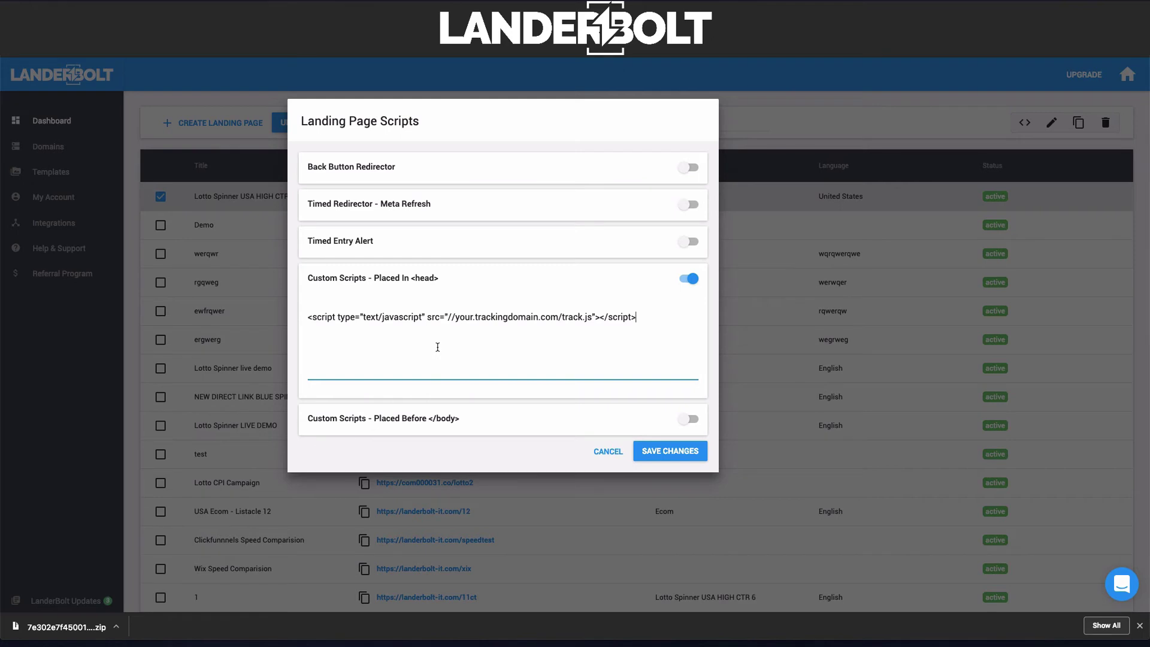
pyautogui.click(688, 419)
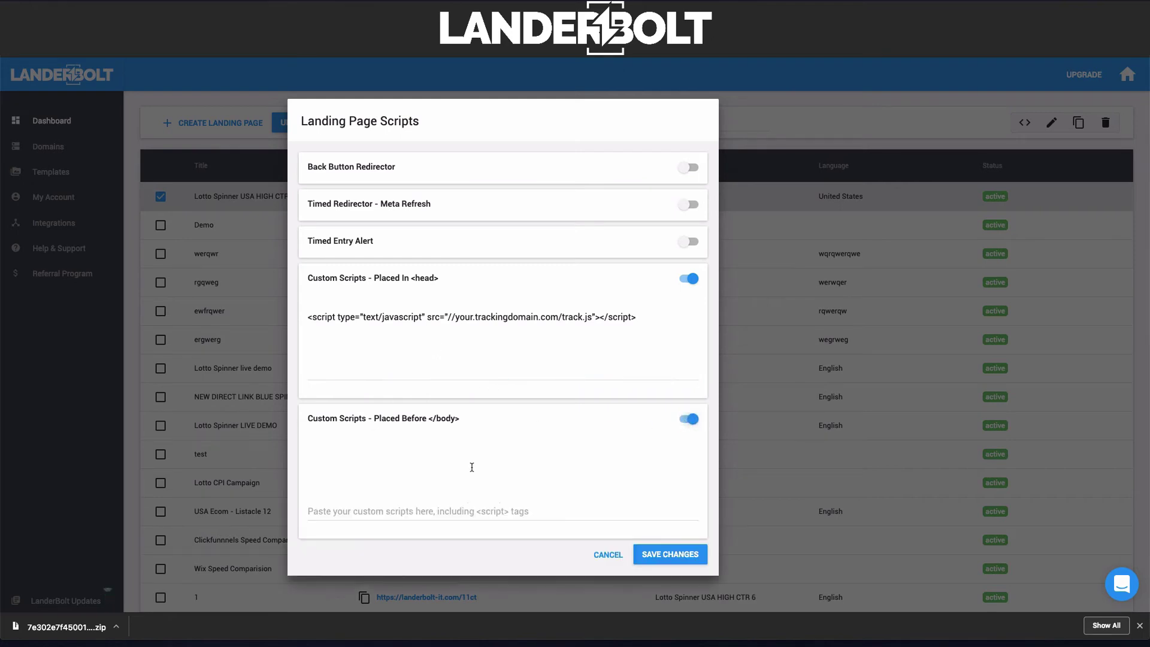
pyautogui.click(466, 472)
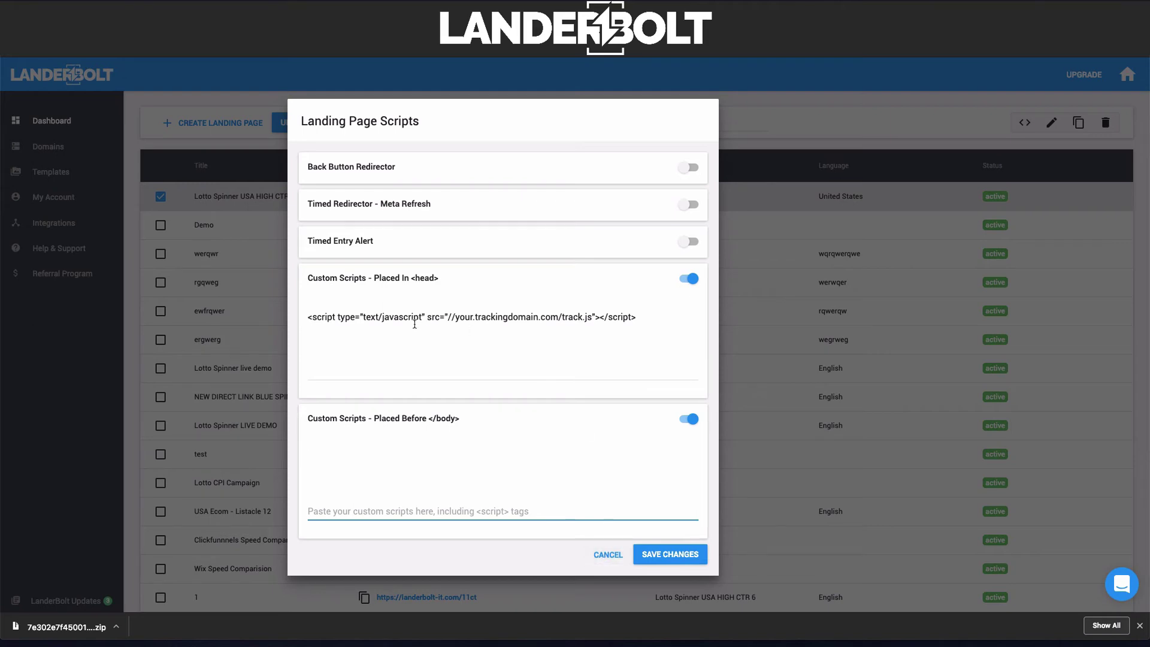
pyautogui.click(398, 341)
pyautogui.click(405, 469)
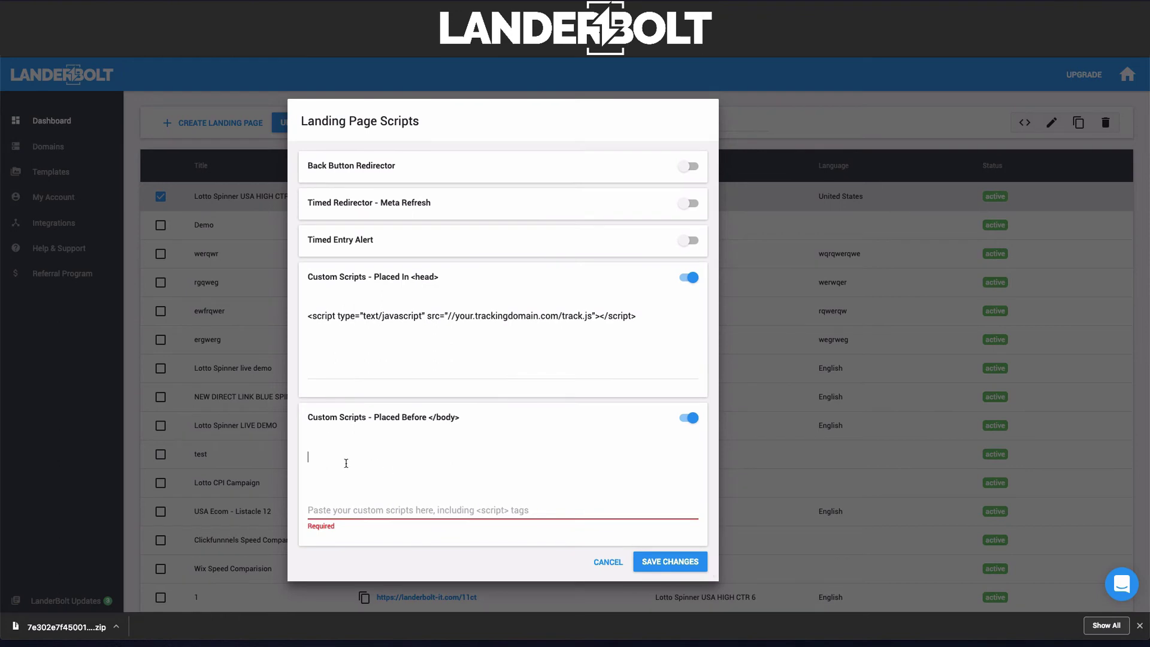
pyautogui.click(174, 228)
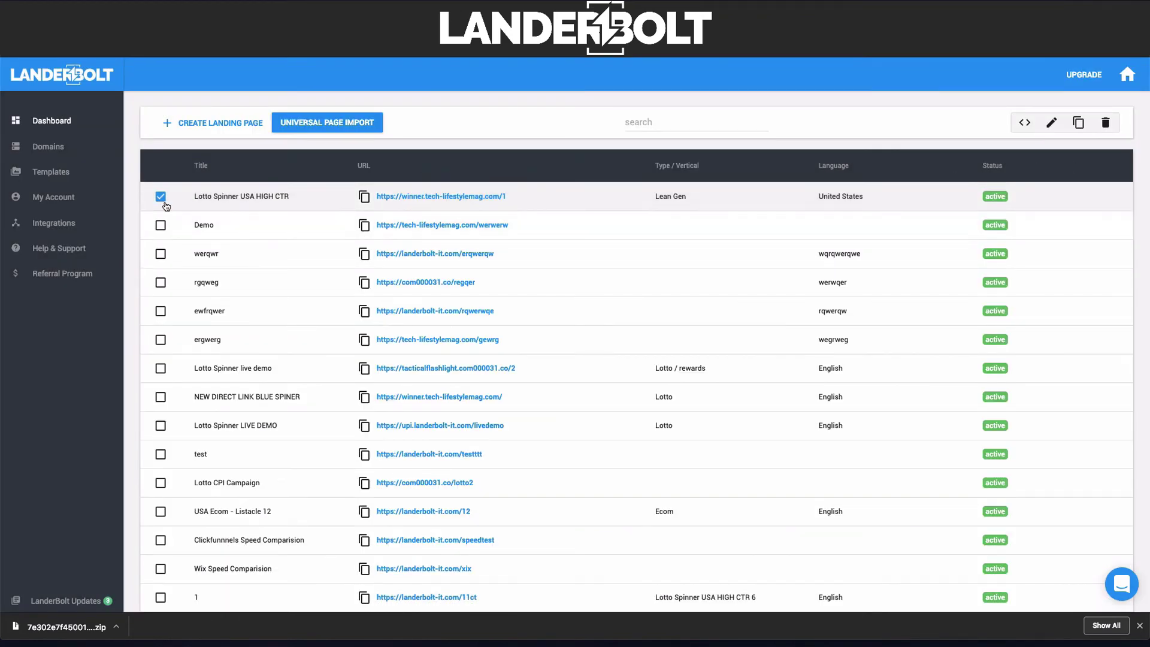
# Duplicate the page, retitling the copy Lotto Spinner USA HIGH CTR 1.
pyautogui.click(1078, 122)
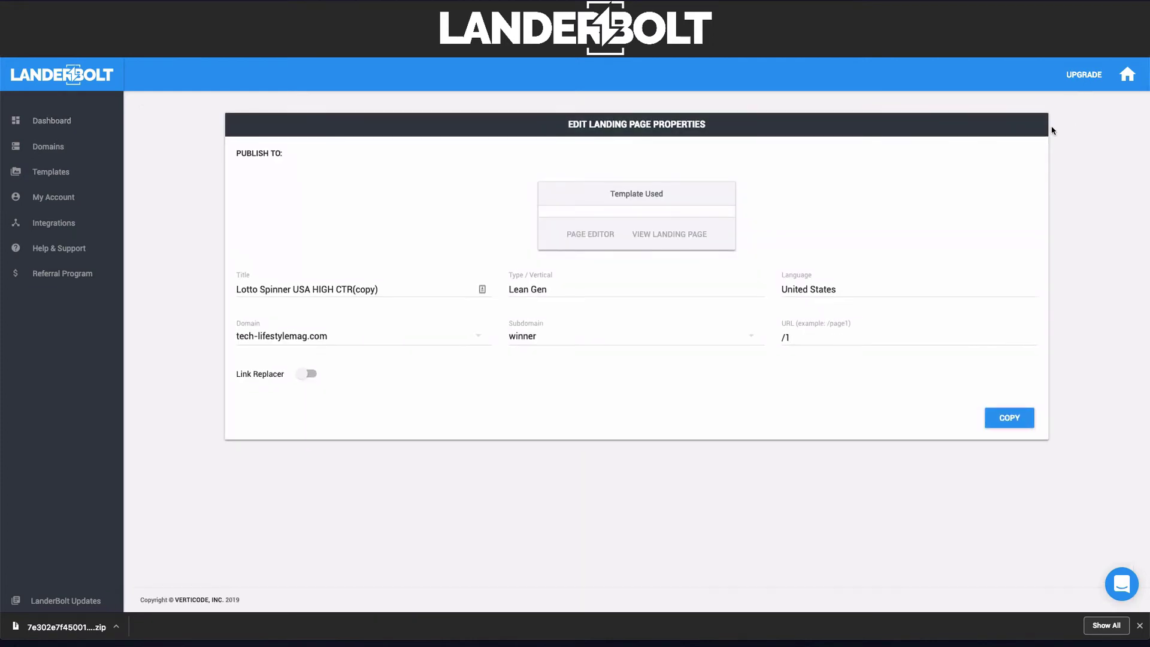
pyautogui.moveTo(383, 290); pyautogui.dragTo(353, 290)
pyautogui.press('BackSpace')
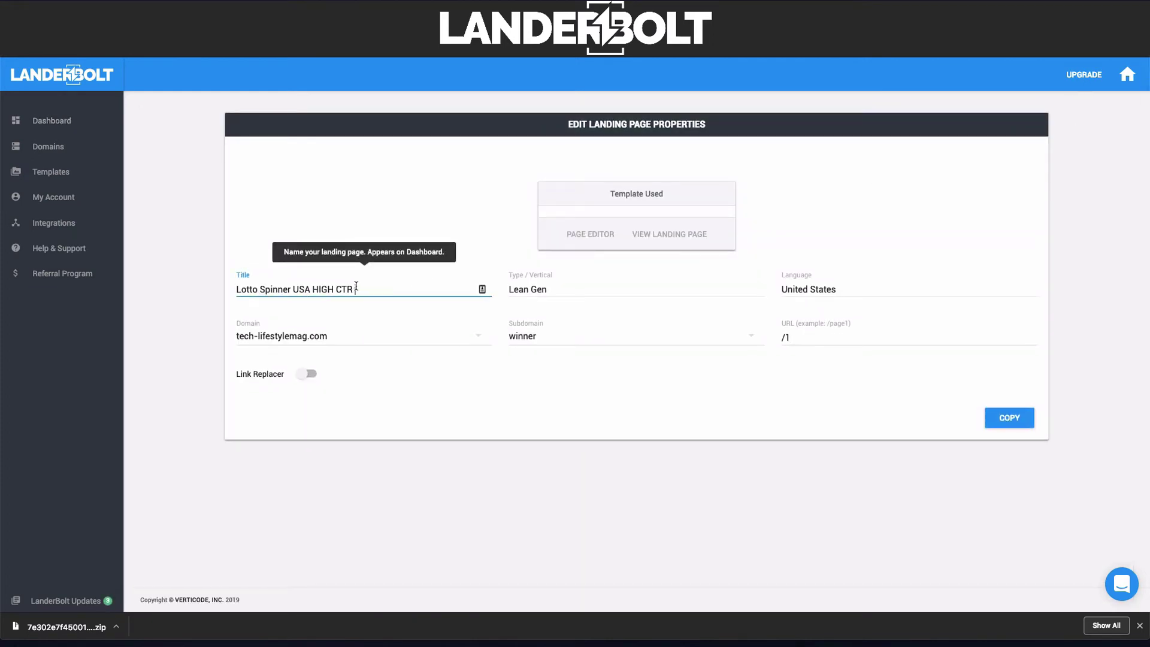
pyautogui.write('1')
pyautogui.click(1017, 426)
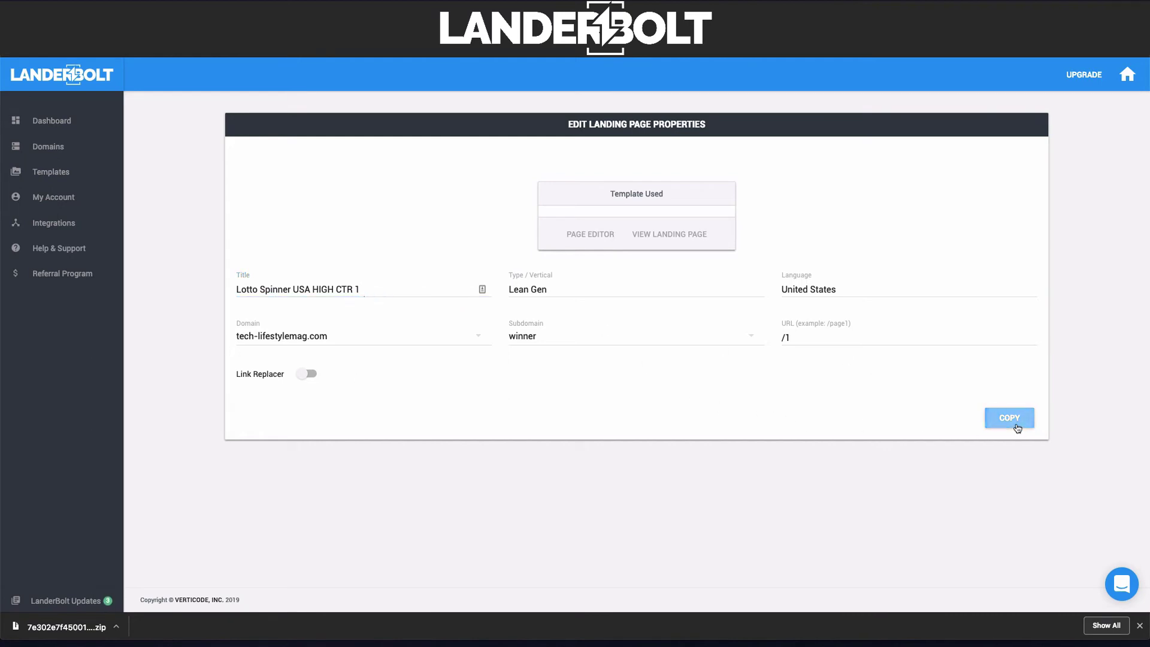
# Change the copy's URL path to /2 and publish it.
pyautogui.click(838, 340)
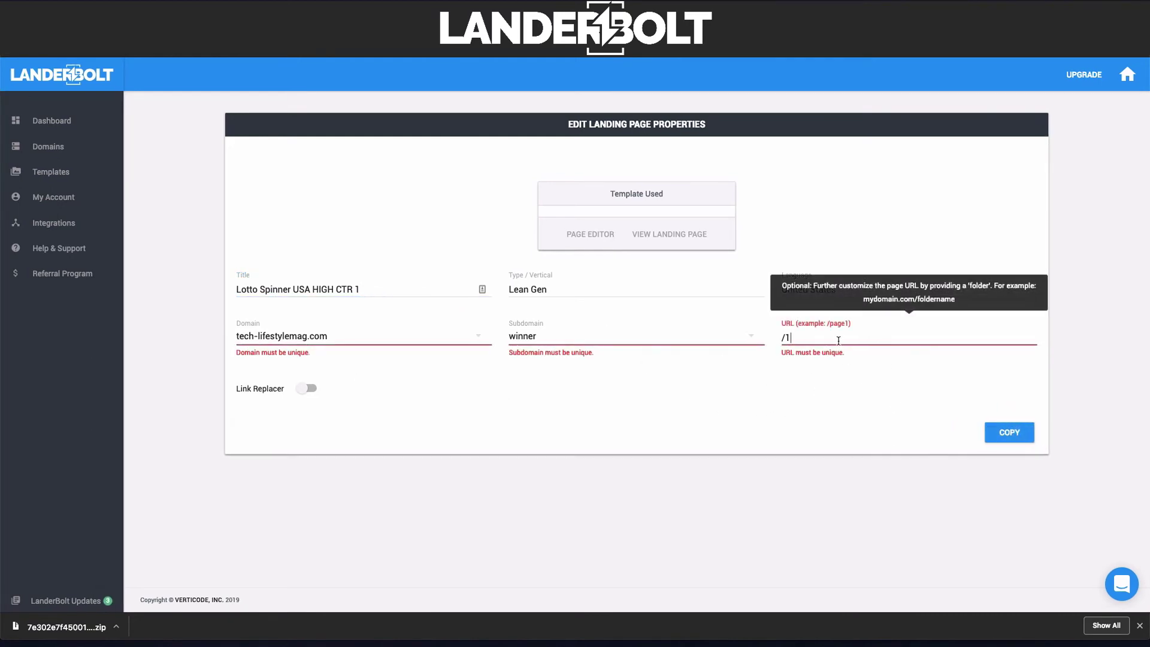
pyautogui.press('BackSpace')
pyautogui.write('2')
pyautogui.press('Return')
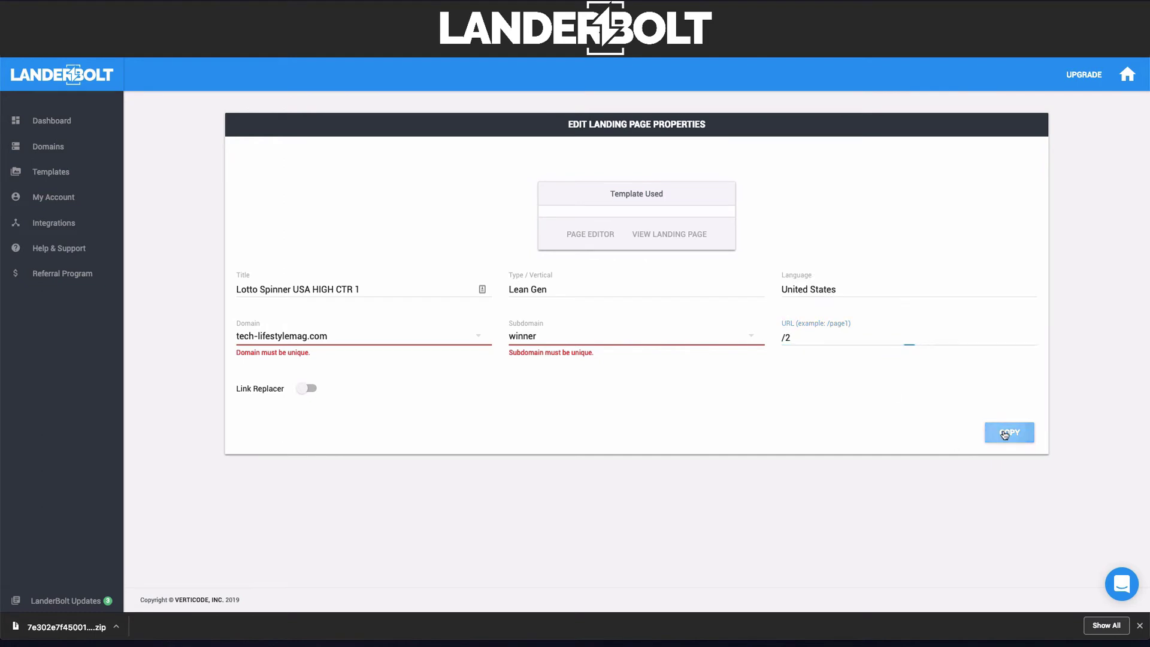
pyautogui.click(1006, 520)
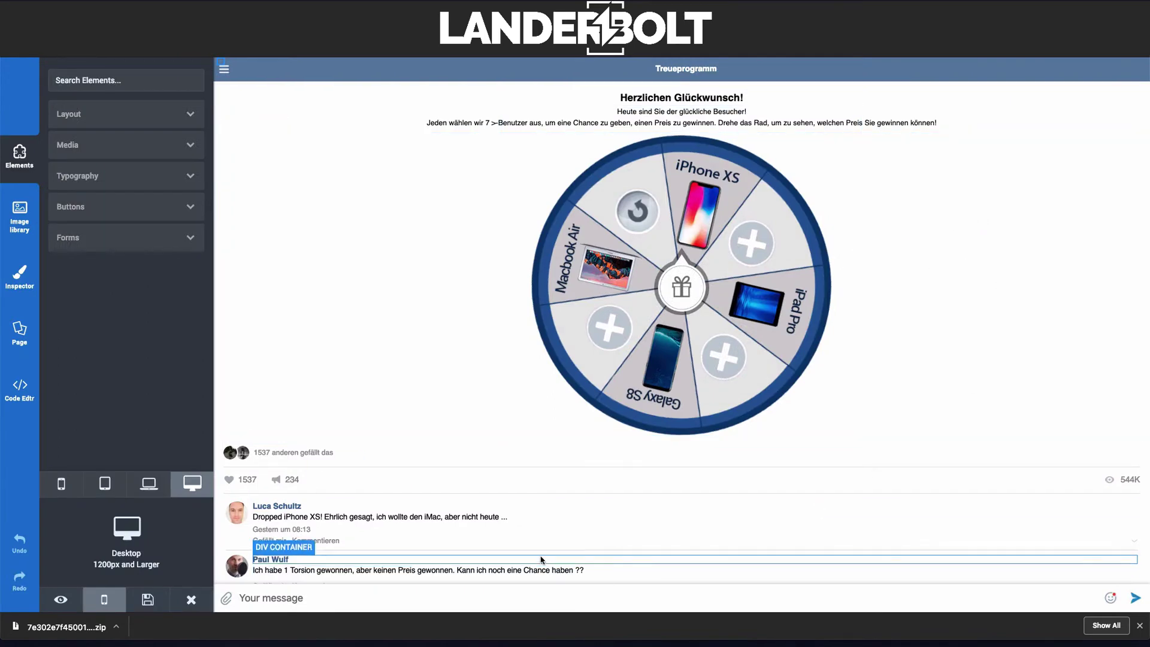
# Inspect the copied page's first comment text and commenter avatar images in the Page Editor.
pyautogui.doubleClick(476, 518)
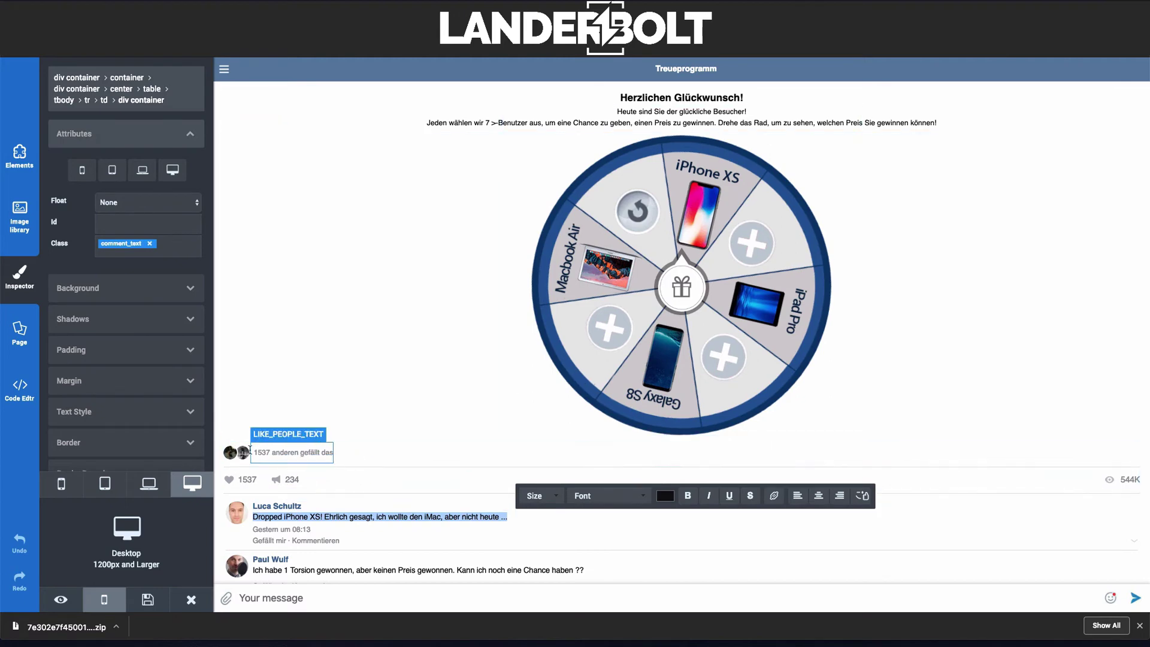
pyautogui.click(243, 452)
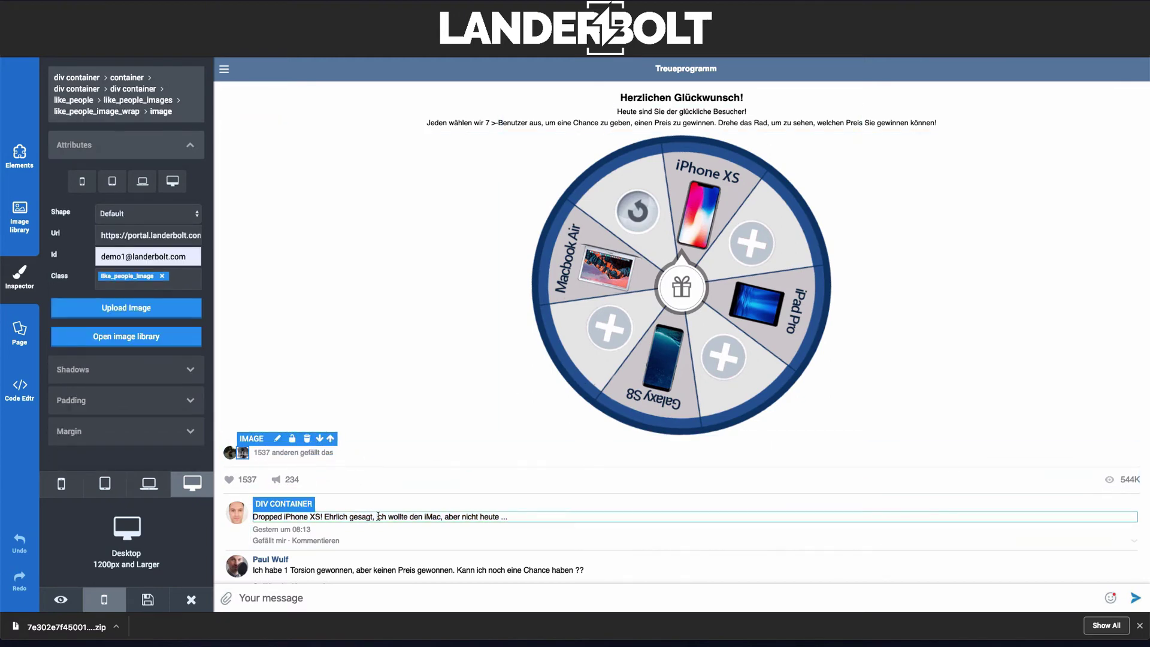
pyautogui.click(378, 517)
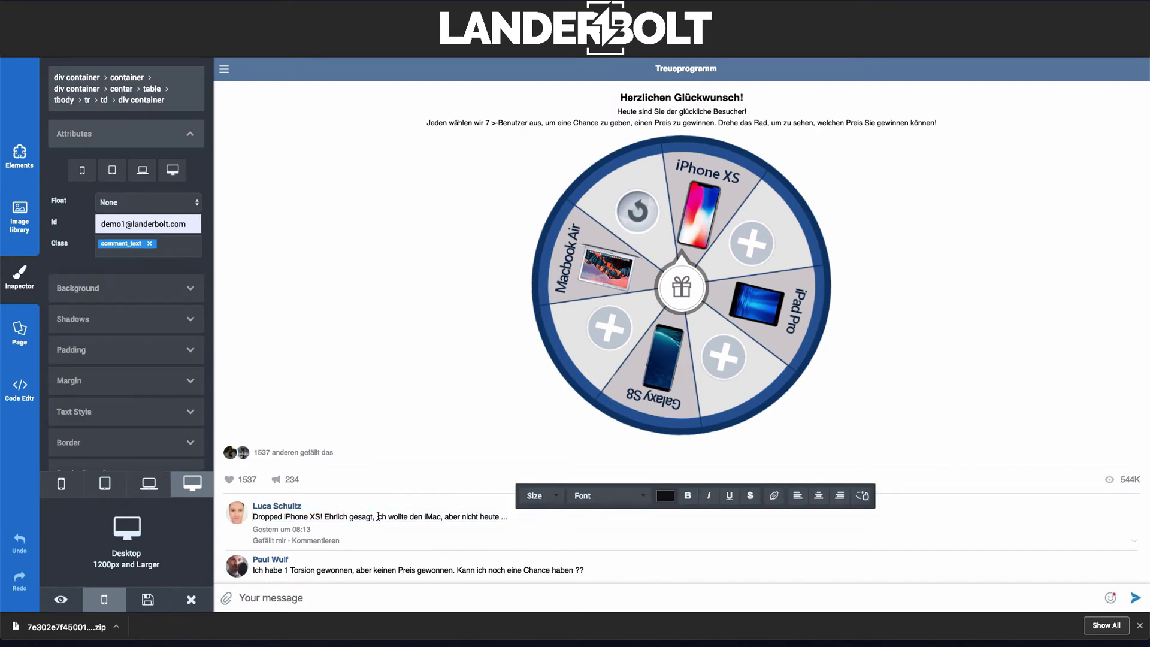
pyautogui.doubleClick(378, 517)
pyautogui.tripleClick(398, 516)
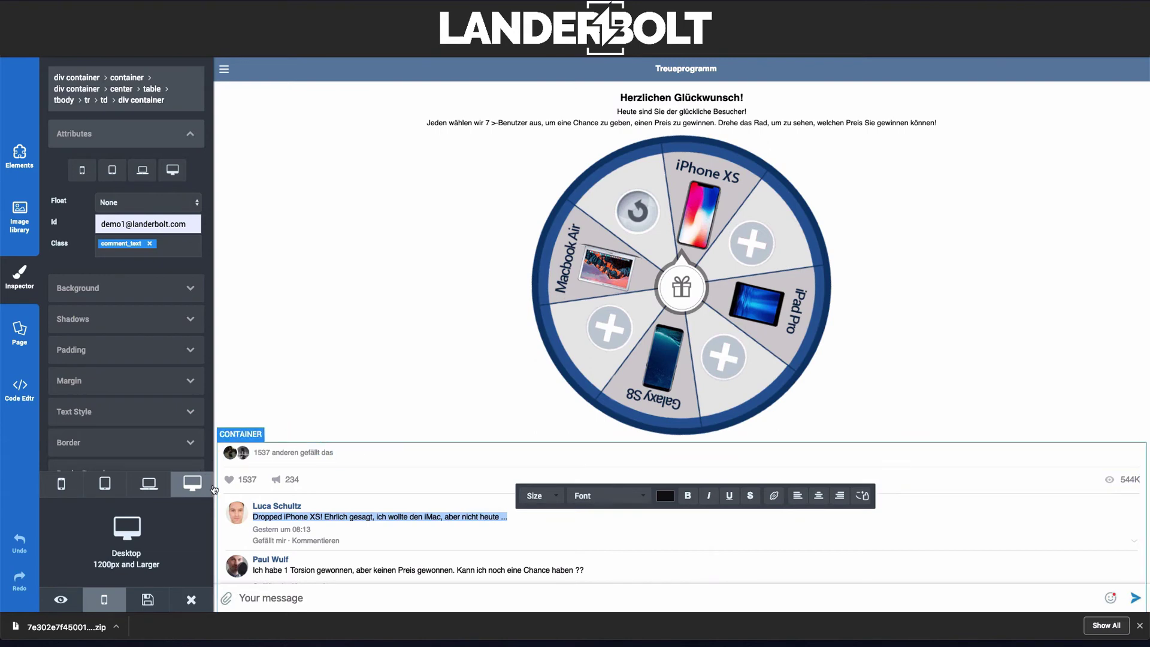
pyautogui.click(235, 512)
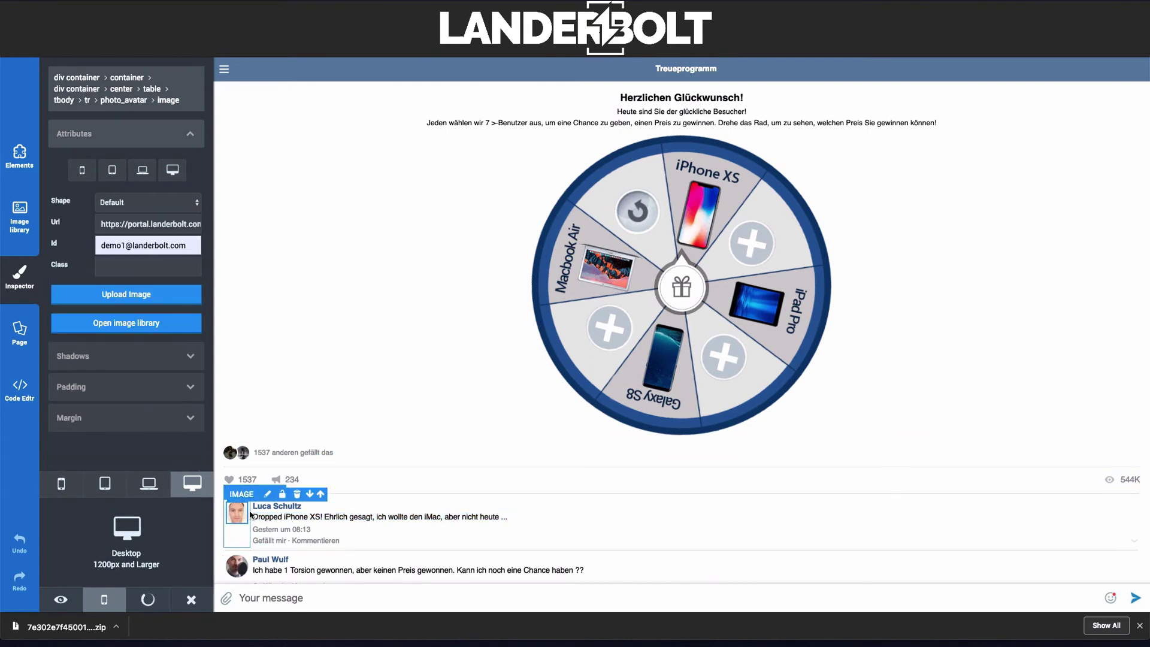
# View the page's HTML and JS source and select the rdtrck2 tracking URL on line 18.
pyautogui.click(134, 294)
pyautogui.press('Escape')
pyautogui.click(20, 389)
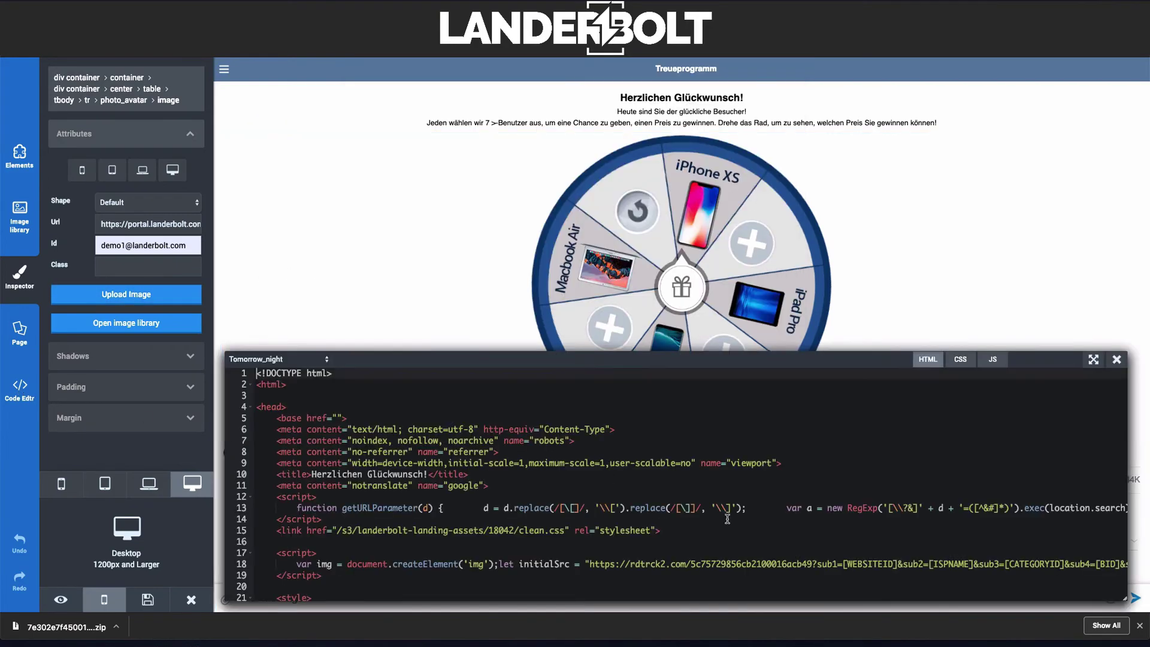
pyautogui.click(993, 361)
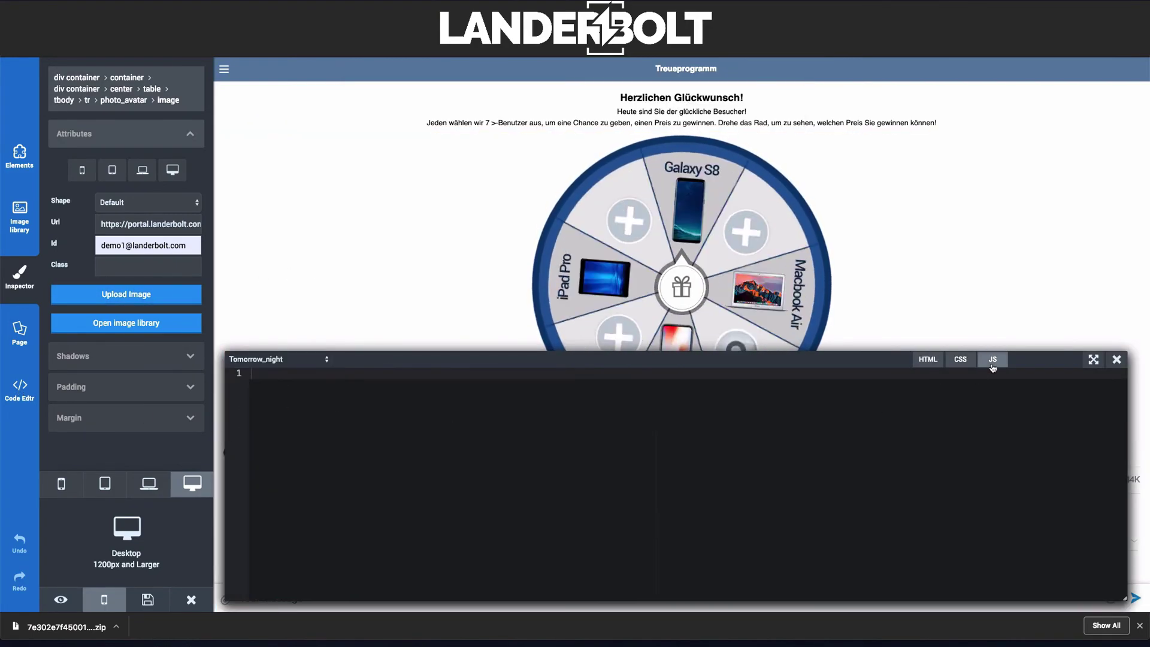
pyautogui.click(928, 359)
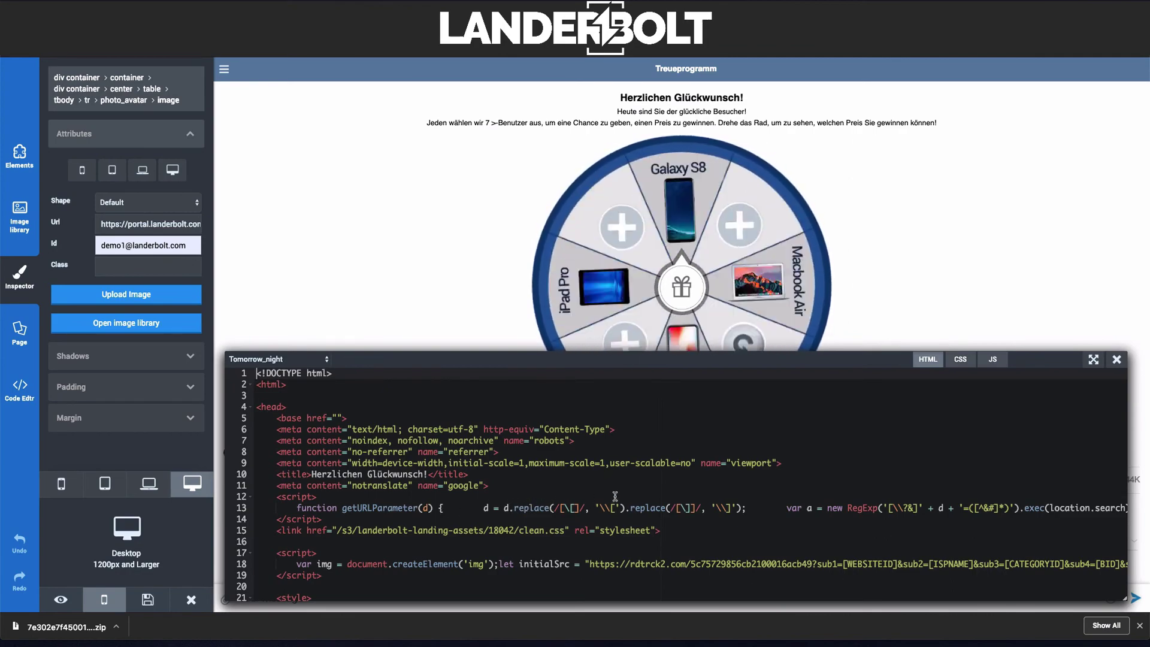
pyautogui.scroll(-5, 599, 479)
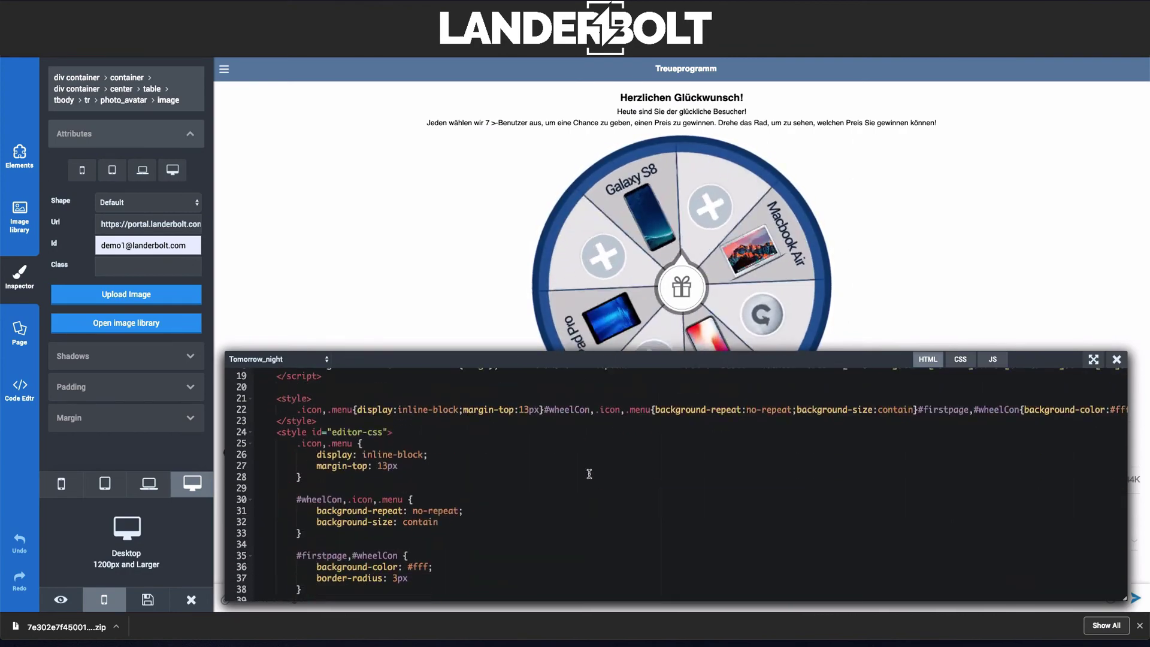
pyautogui.scroll(5, 590, 473)
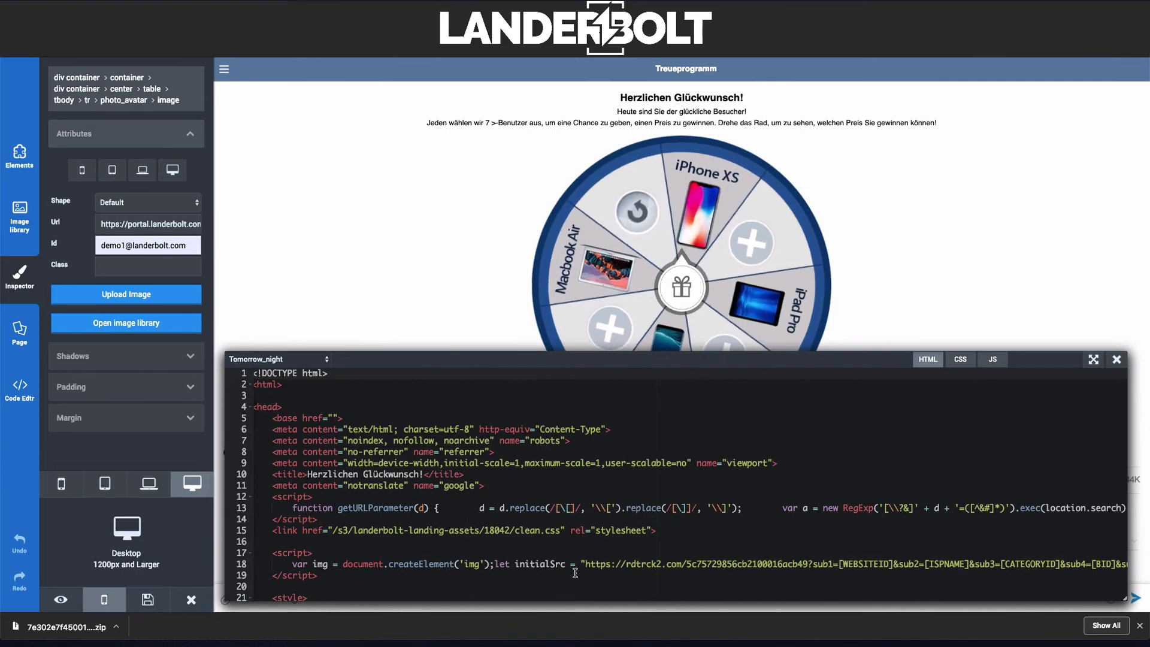
pyautogui.moveTo(607, 563); pyautogui.dragTo(843, 565)
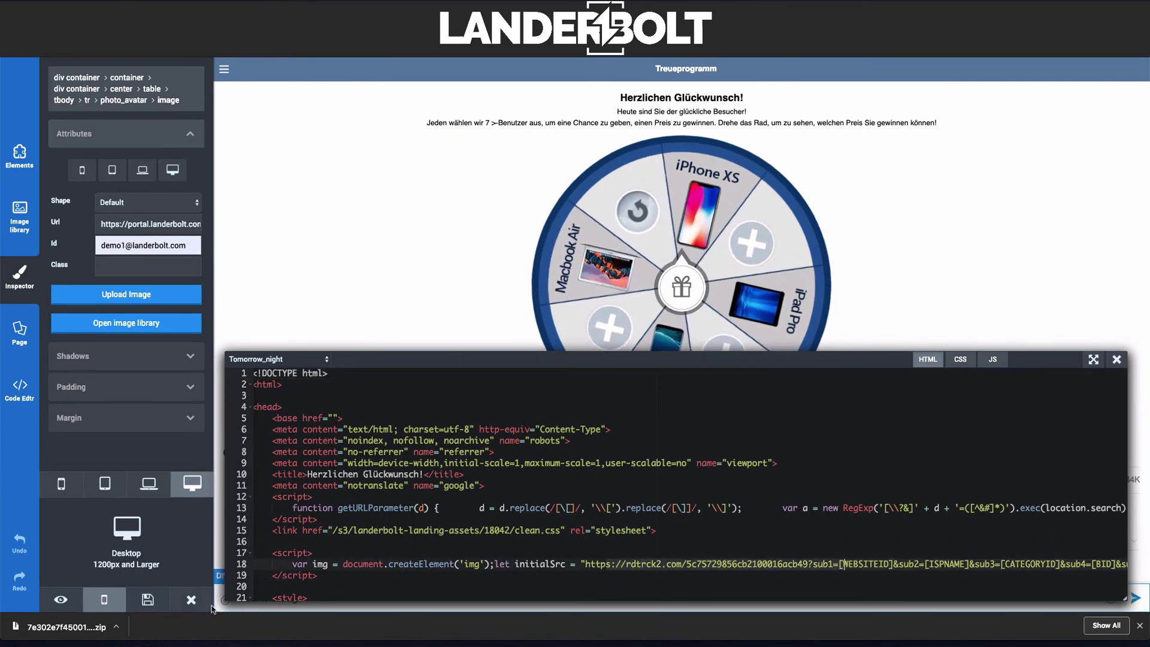
# Close the code editor and open Templates with the Sweepstakes / Rewards category expanded.
pyautogui.click(191, 600)
pyautogui.click(45, 122)
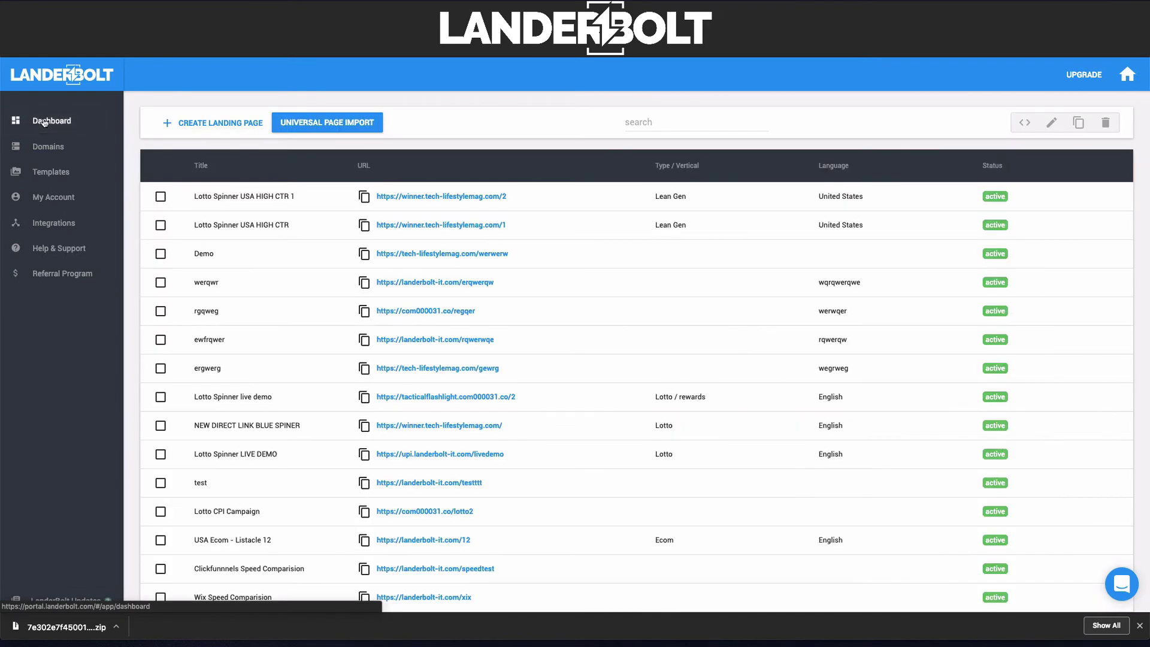
pyautogui.click(62, 179)
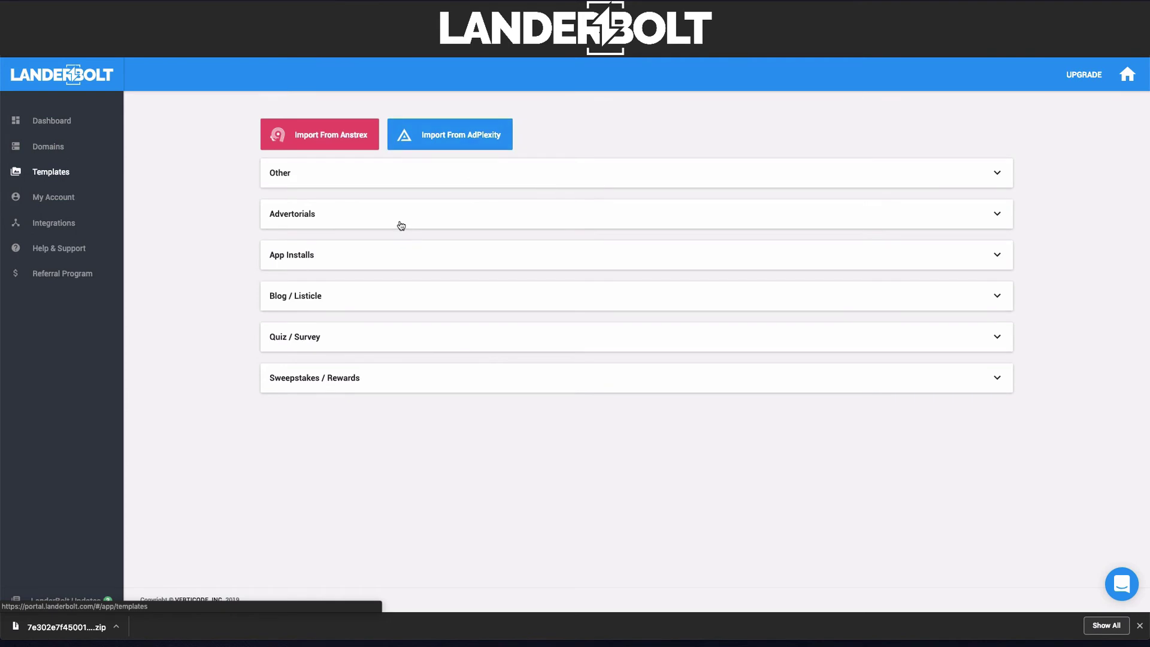
pyautogui.click(386, 384)
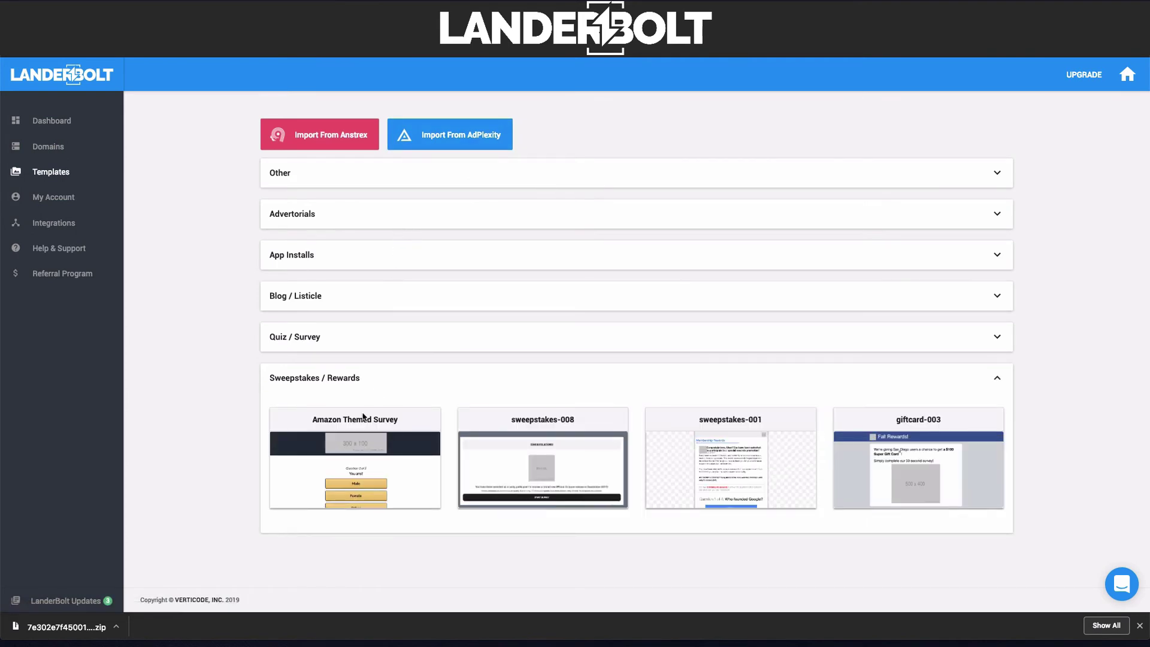
# Start a page from sweepstakes-001 titled 'Lotto Spinner USA HIGH CTR'.
pyautogui.moveTo(731, 458)
pyautogui.click(748, 464)
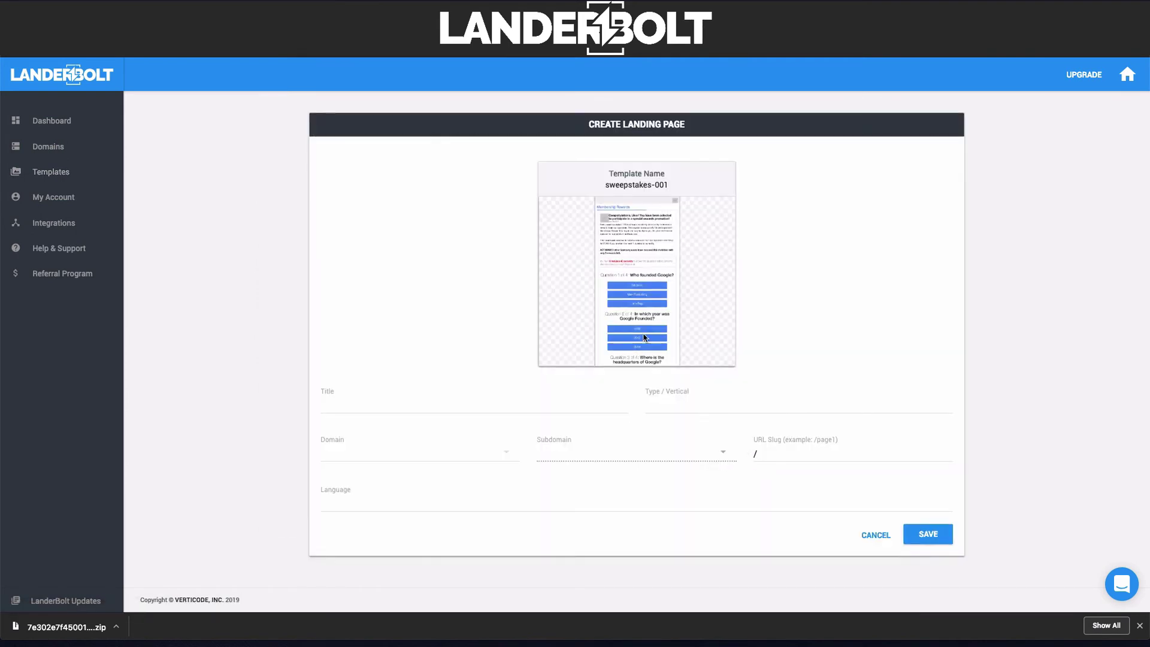
pyautogui.click(419, 404)
pyautogui.click(405, 460)
# Place the page on winner.tech-lifestylemag.com with URL slug /4 and save it.
pyautogui.click(678, 411)
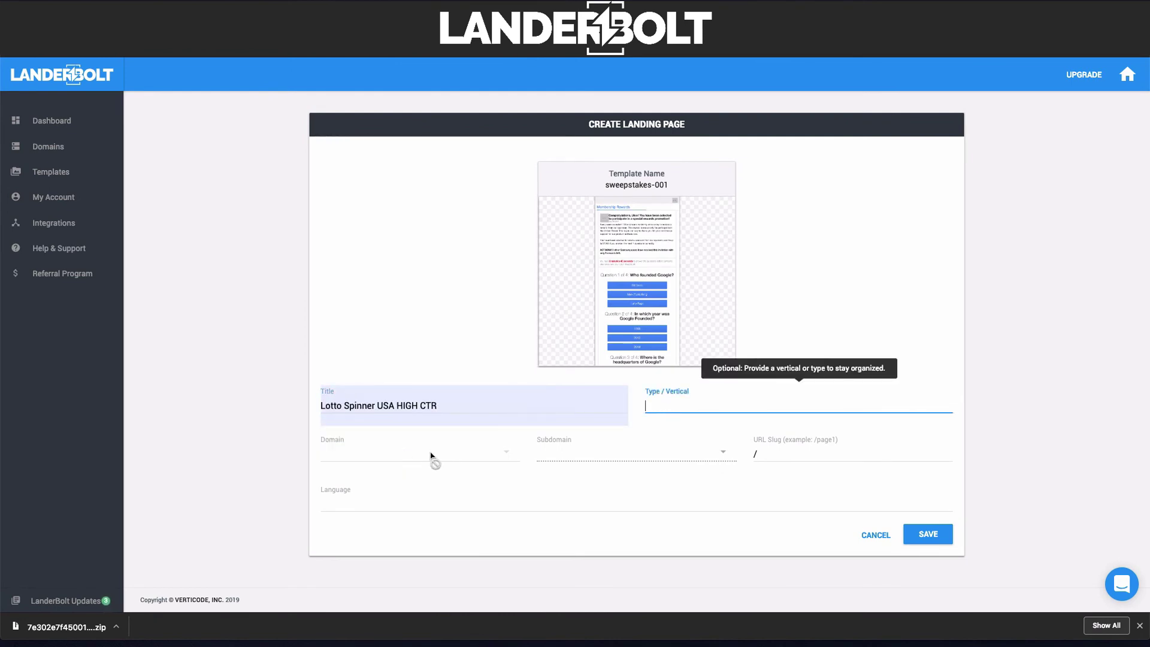
pyautogui.click(397, 450)
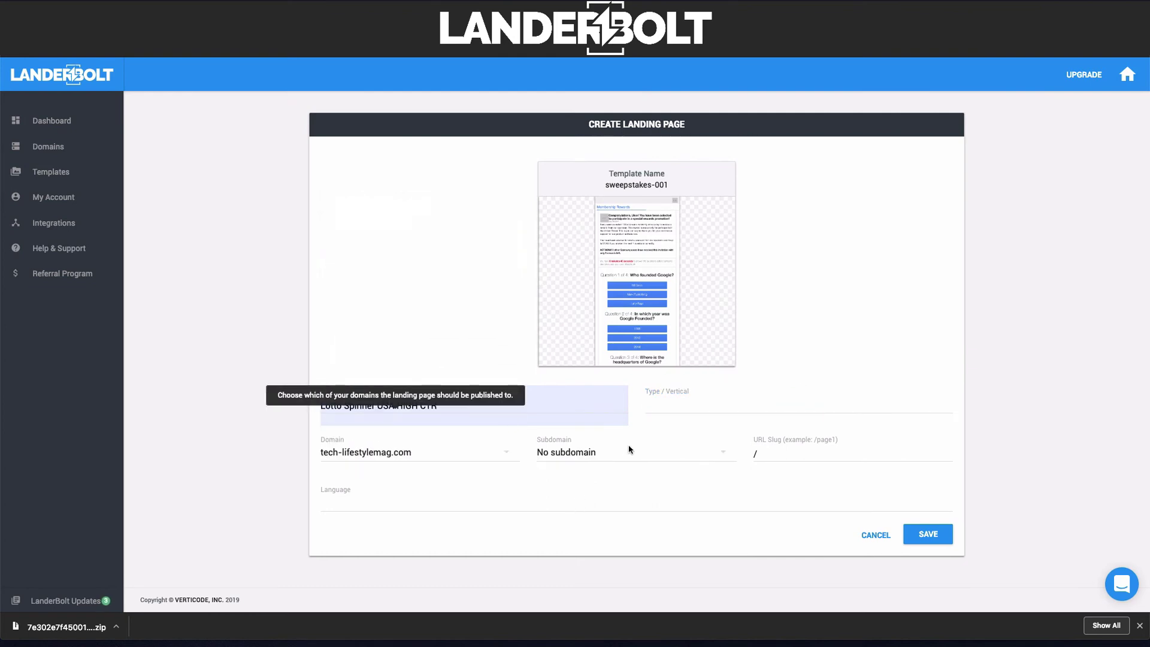
pyautogui.click(644, 447)
pyautogui.click(642, 458)
pyautogui.click(760, 459)
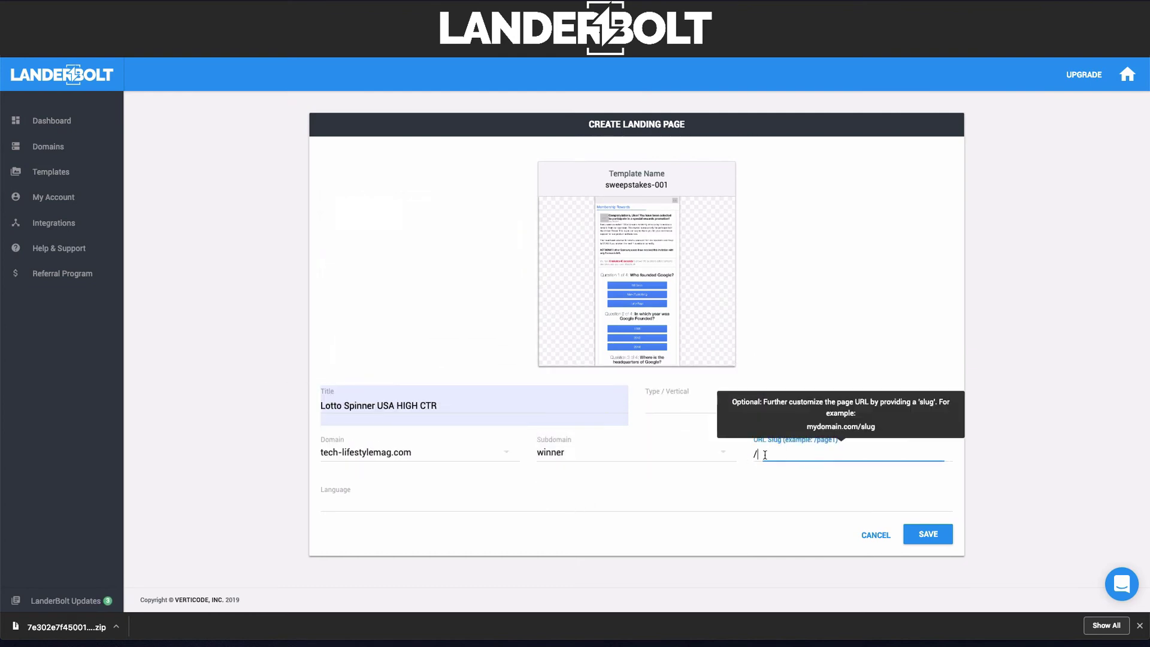
pyautogui.write('4')
pyautogui.click(917, 538)
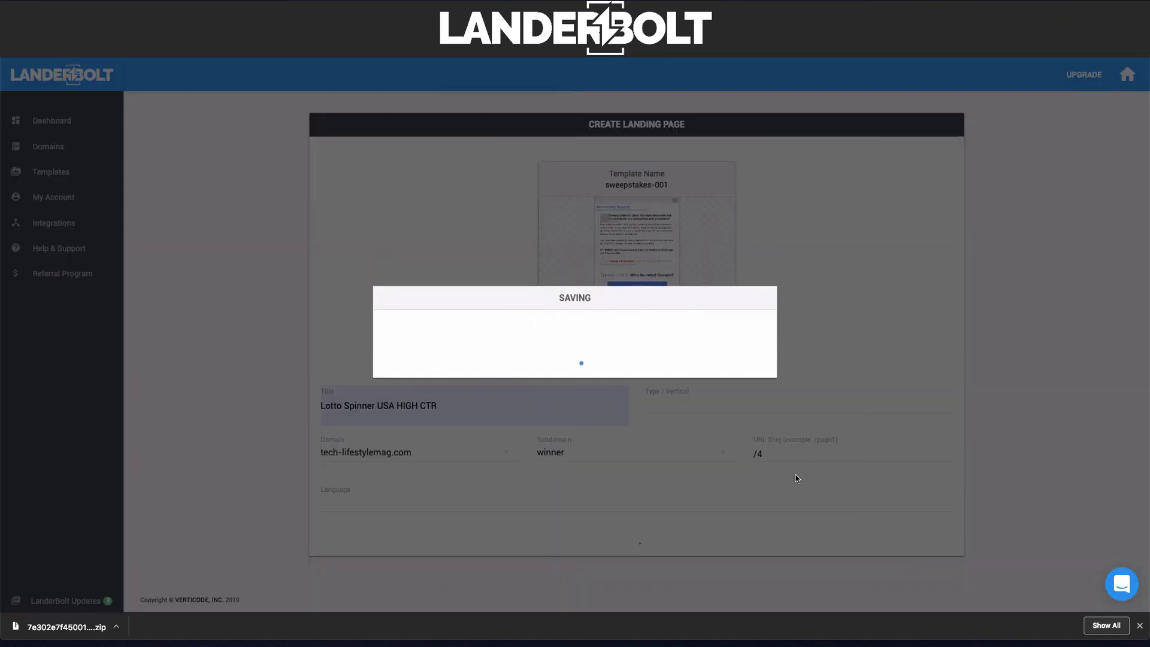
pyautogui.scroll(-1, 636, 390)
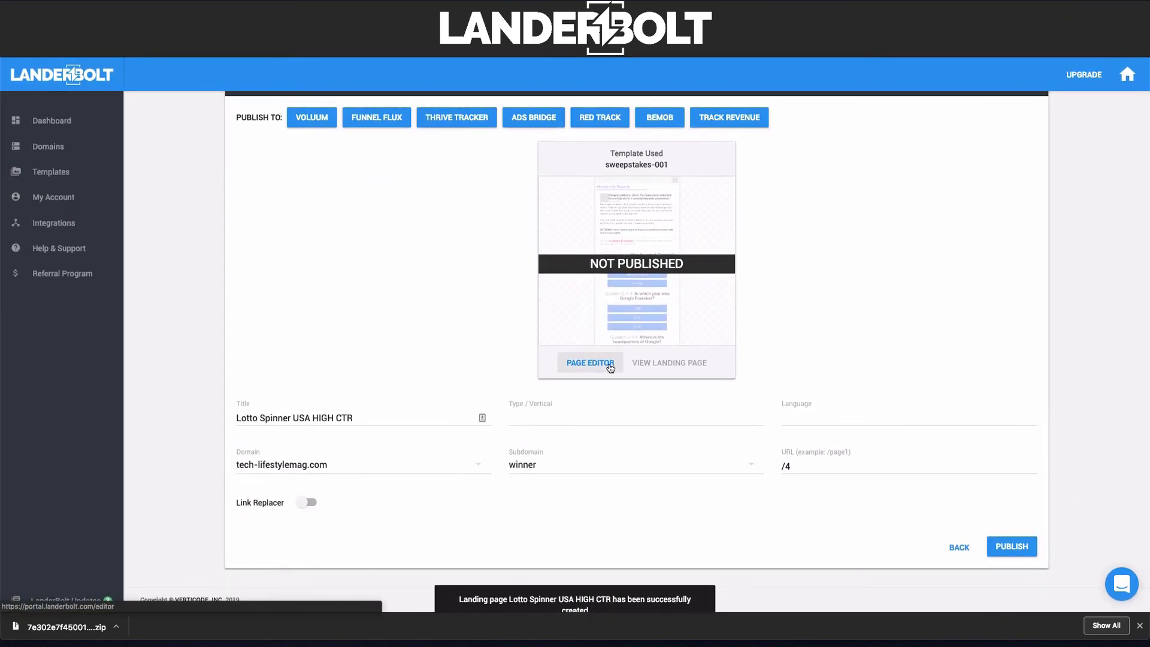
# Open the new sweepstakes page in the visual editor and scroll through its quiz, prizes and comments.
pyautogui.click(610, 365)
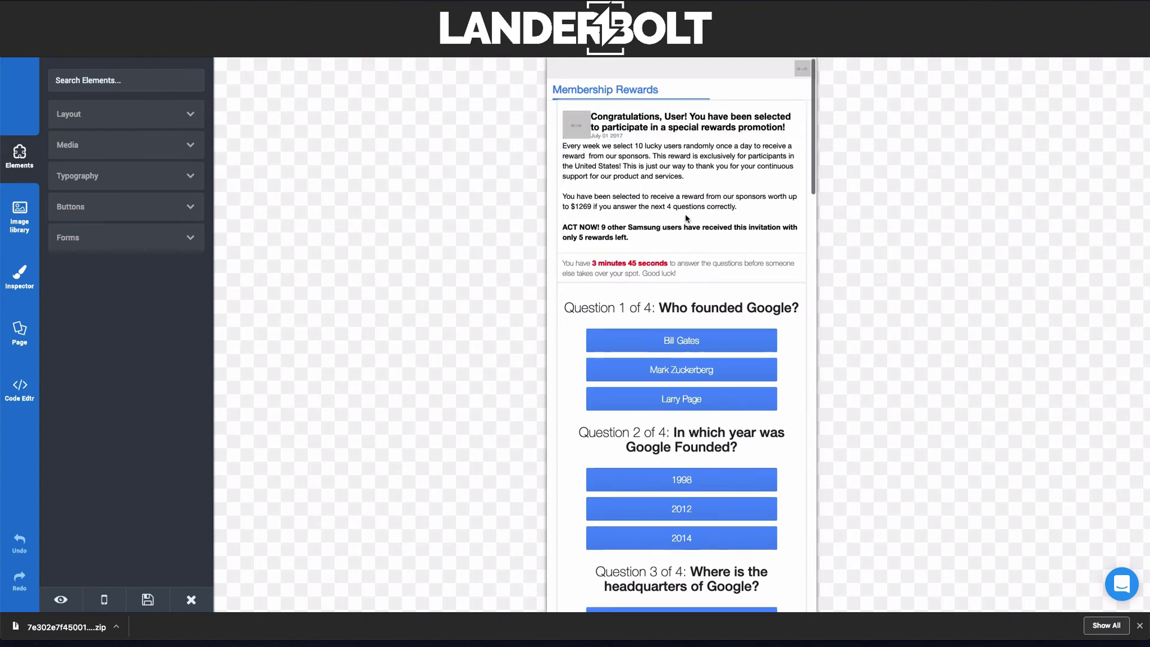
pyautogui.scroll(-3, 687, 309)
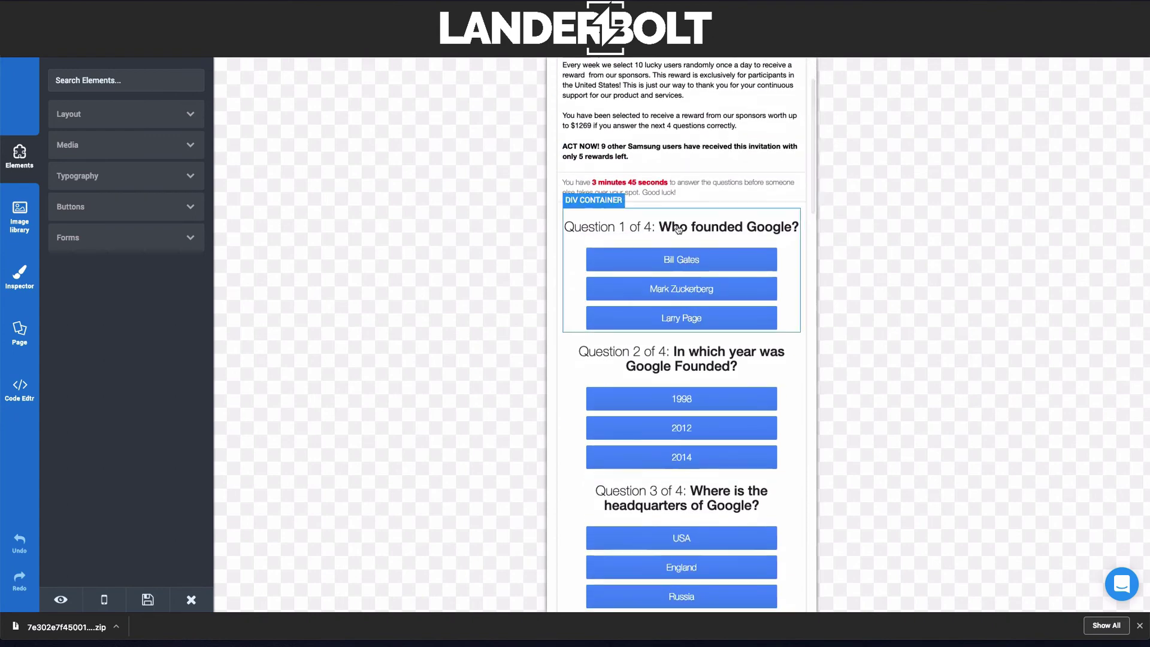
pyautogui.scroll(-8, 689, 336)
pyautogui.scroll(-10, 670, 353)
pyautogui.scroll(-4, 628, 351)
pyautogui.scroll(-3, 627, 351)
pyautogui.scroll(-4, 627, 344)
pyautogui.scroll(20, 627, 346)
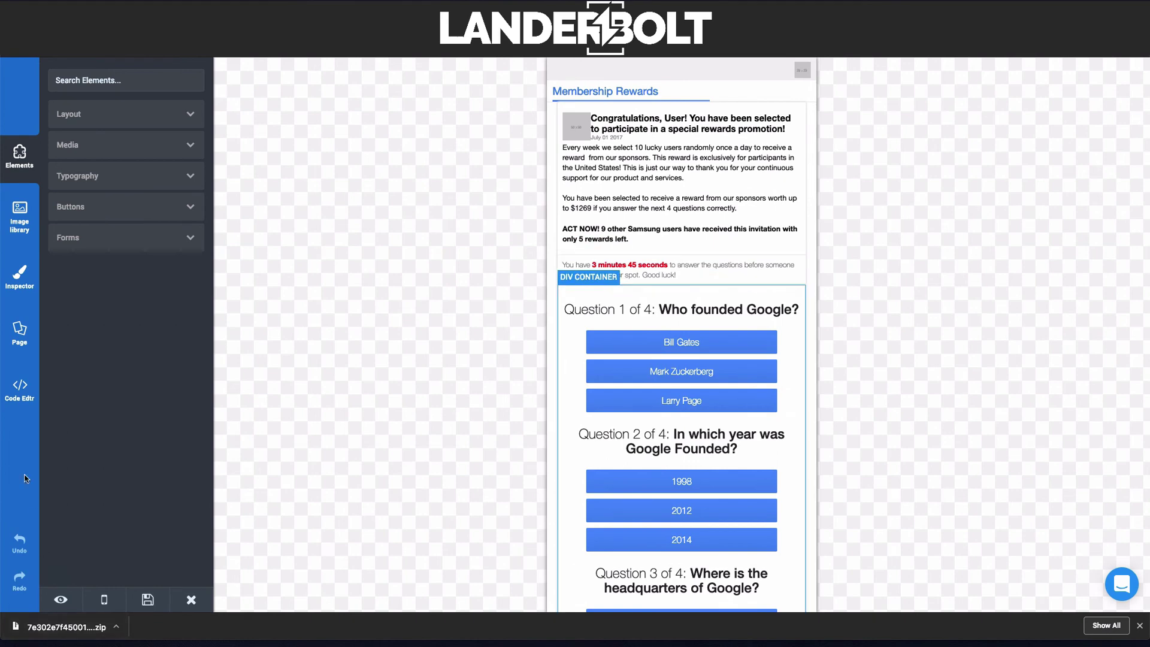
# Preview the page at full width and scroll through the comments and back to the top.
pyautogui.click(60, 599)
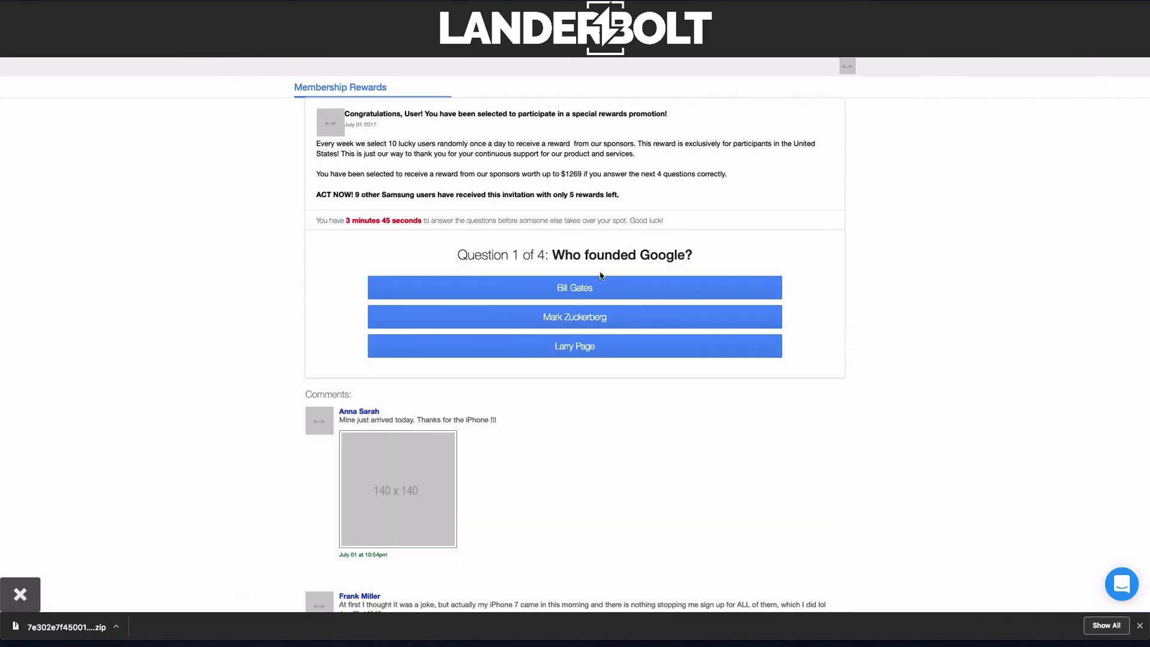
pyautogui.scroll(-1, 599, 276)
pyautogui.scroll(-2, 605, 262)
pyautogui.scroll(-2, 605, 262)
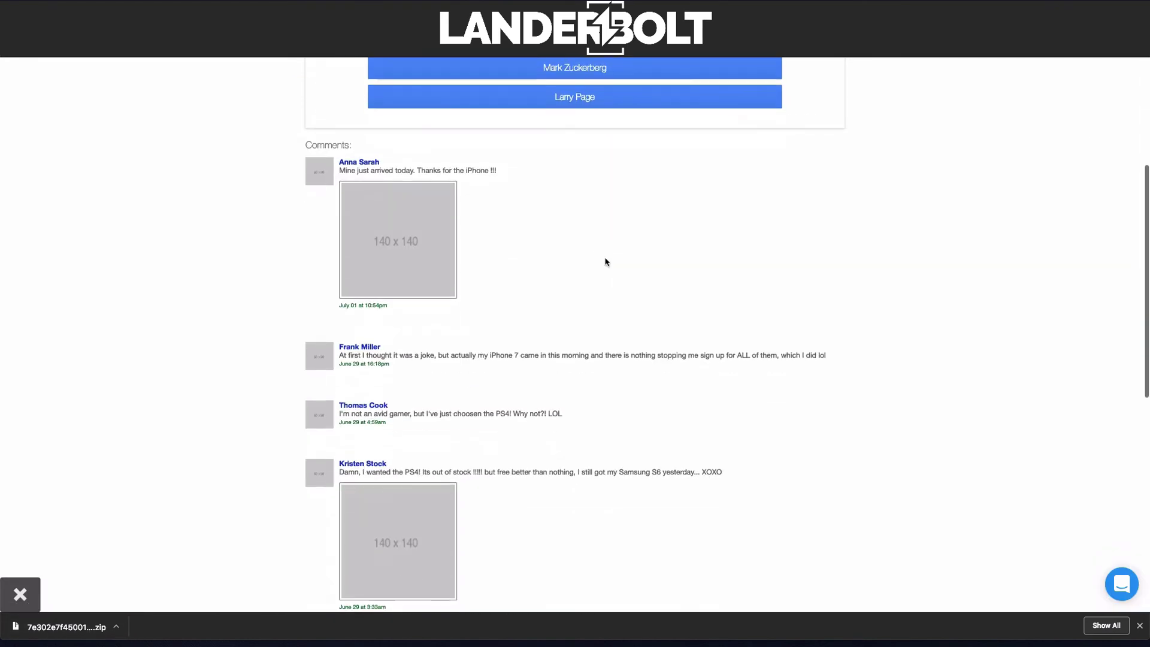
pyautogui.scroll(-5, 605, 262)
pyautogui.scroll(-4, 606, 261)
pyautogui.scroll(3, 605, 262)
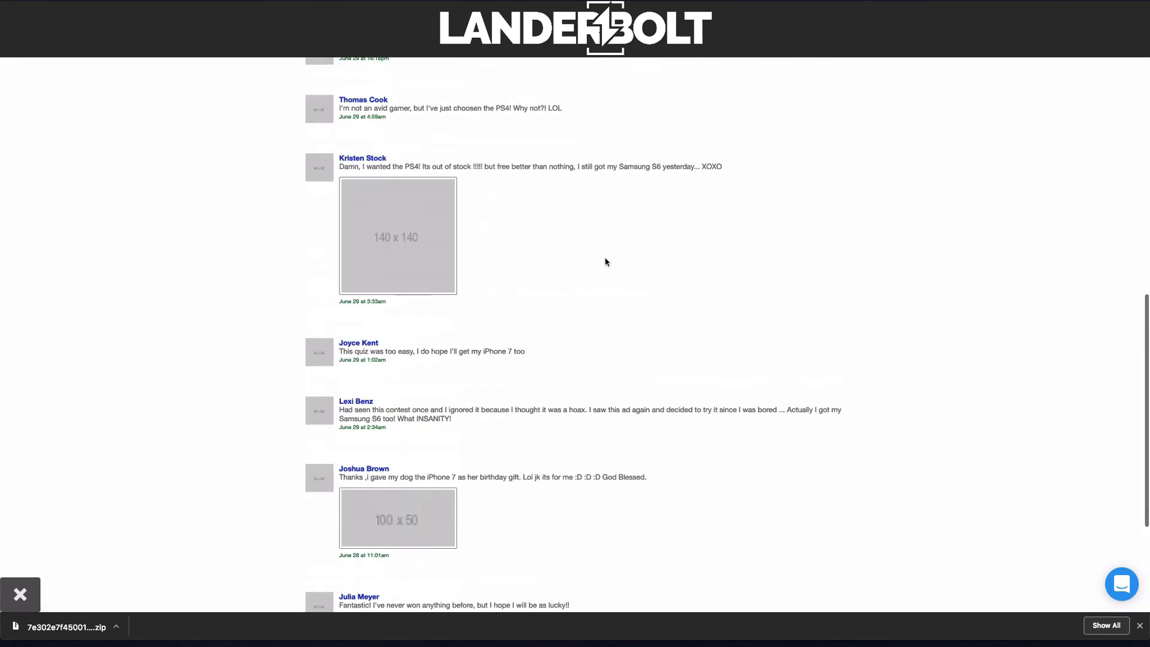
pyautogui.scroll(10, 605, 262)
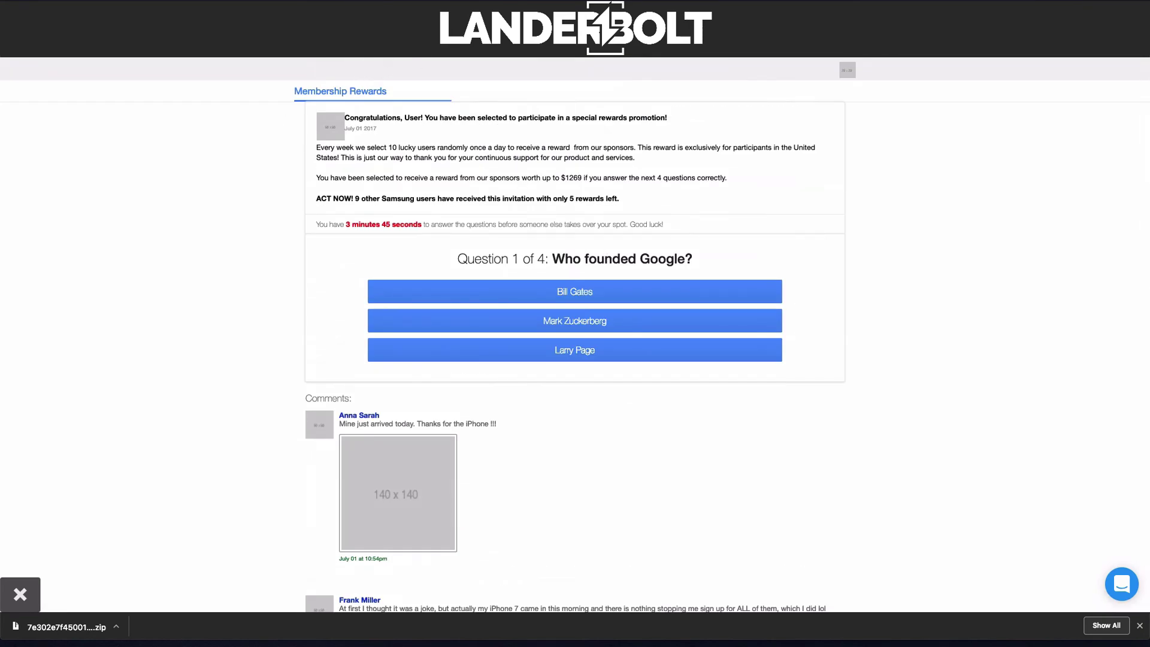
# Answer each quiz question in the preview to reveal the prize picks.
pyautogui.click(549, 292)
pyautogui.click(549, 294)
pyautogui.click(577, 294)
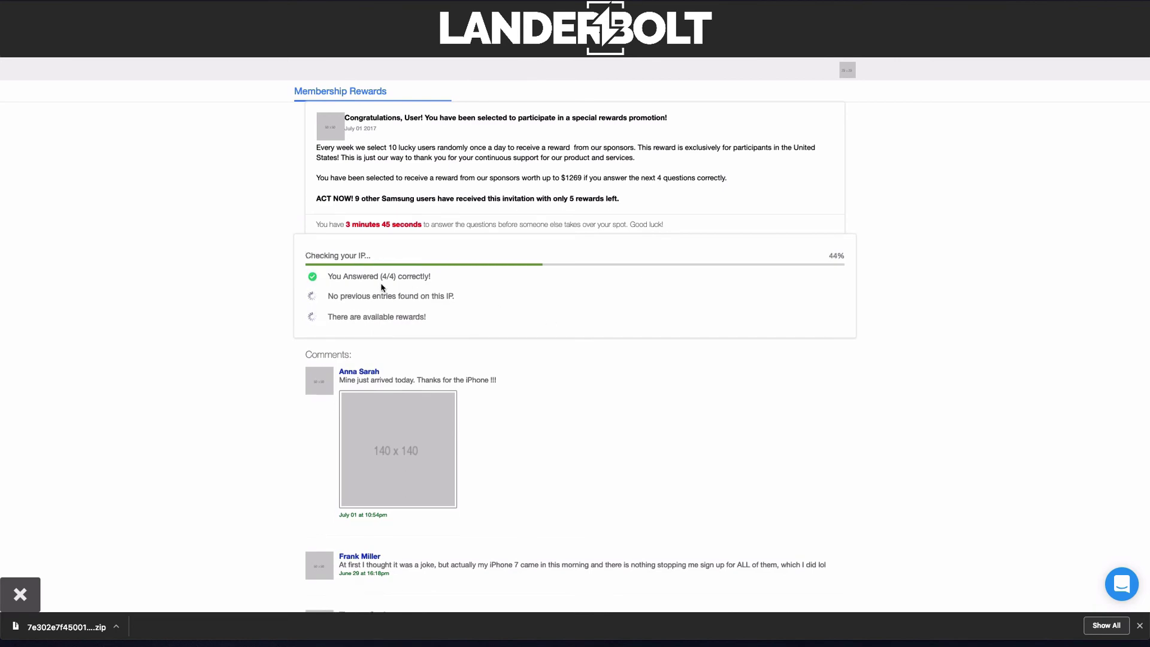
# Close the preview and page builder, dismiss the 1Password prompt, and publish the page.
pyautogui.click(15, 579)
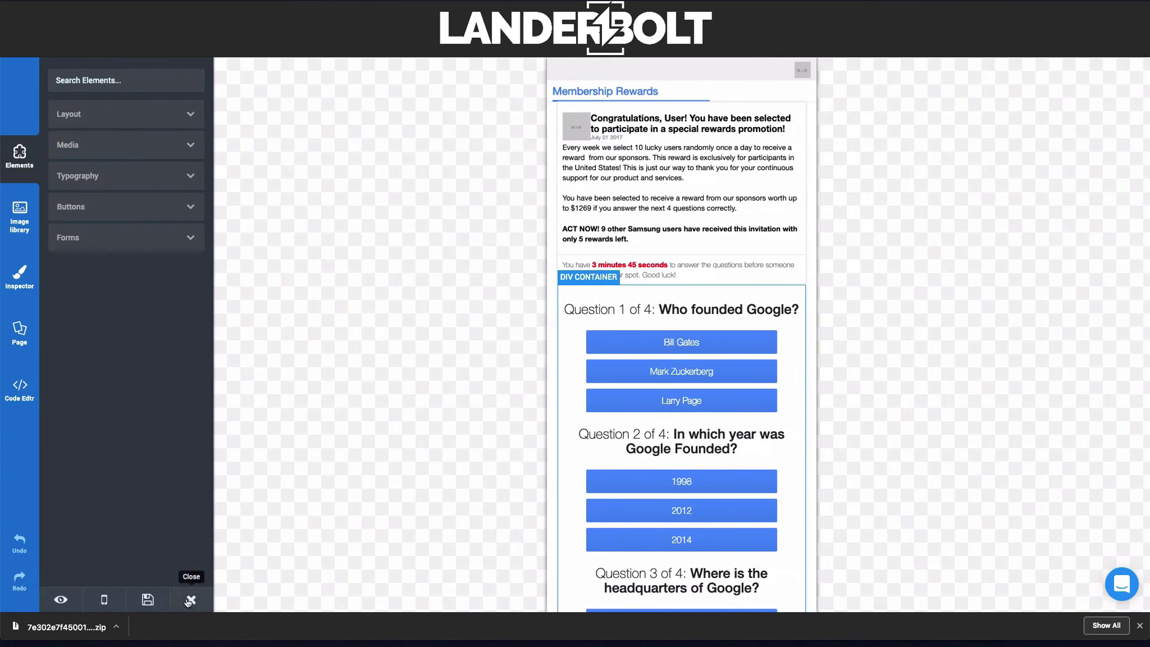
pyautogui.click(191, 600)
pyautogui.click(609, 132)
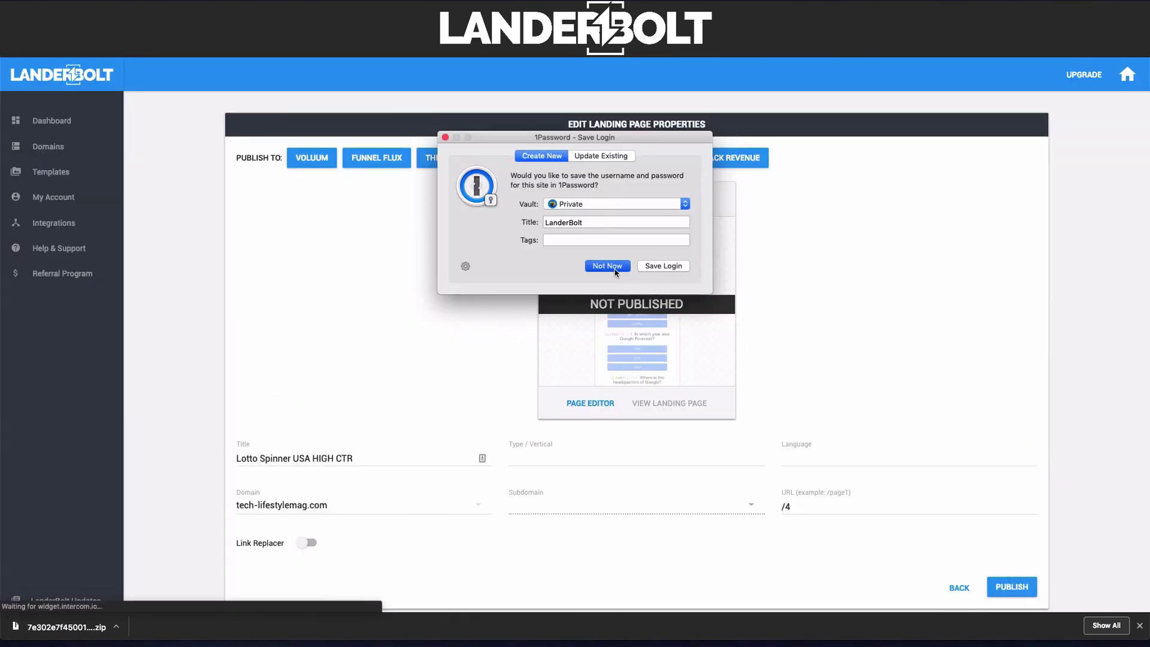
pyautogui.click(607, 266)
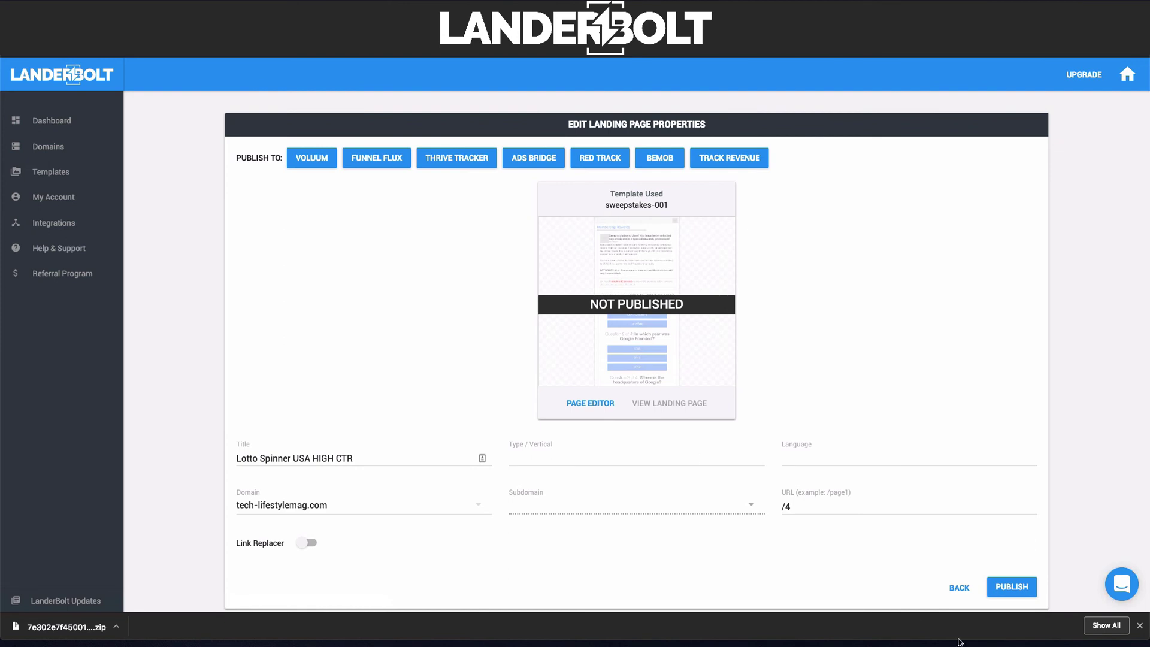
pyautogui.click(1025, 594)
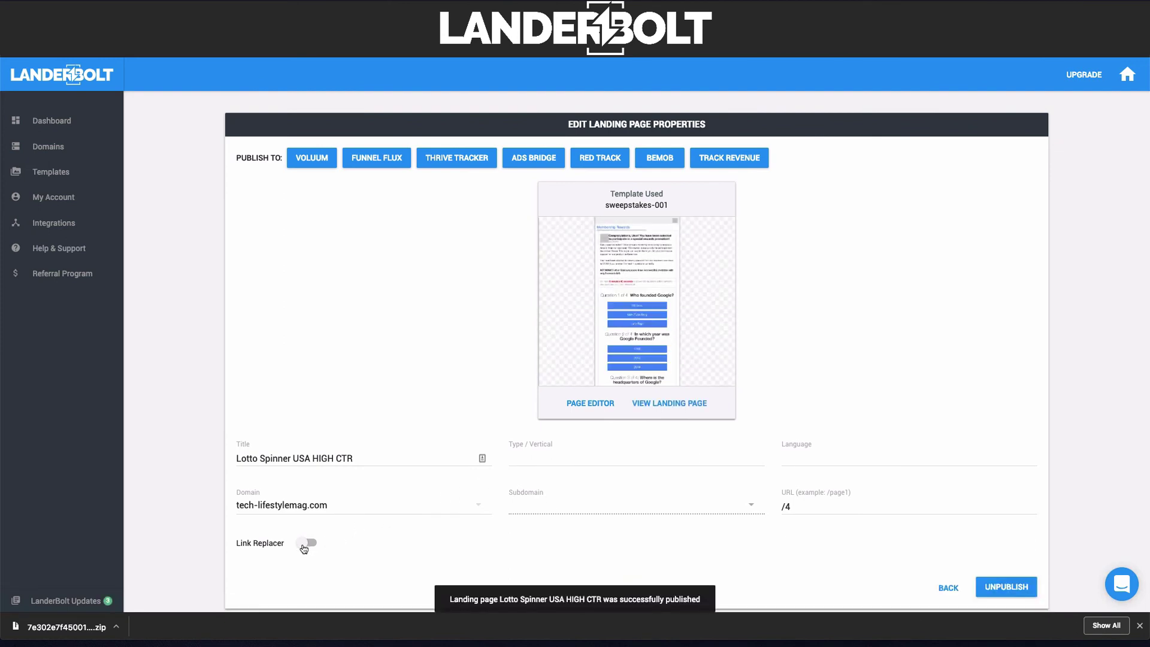
# Turn on Link Replacer with the ThriveTracker Click URL type.
pyautogui.click(305, 544)
pyautogui.click(722, 559)
pyautogui.scroll(-1, 579, 513)
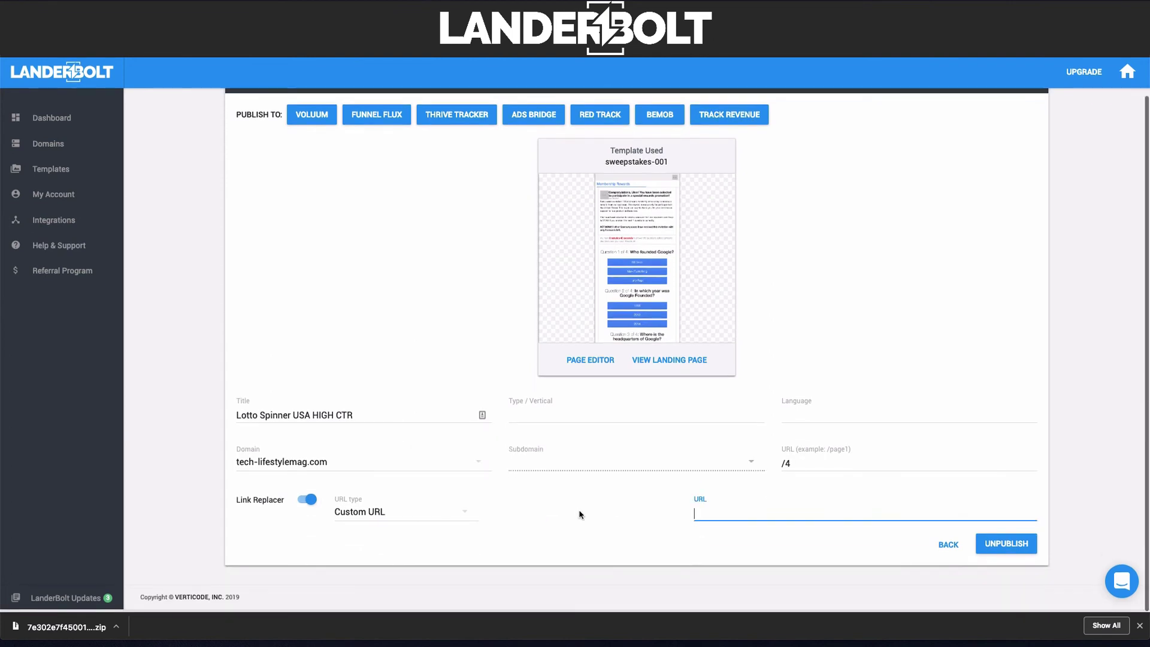
pyautogui.click(374, 515)
pyautogui.click(389, 516)
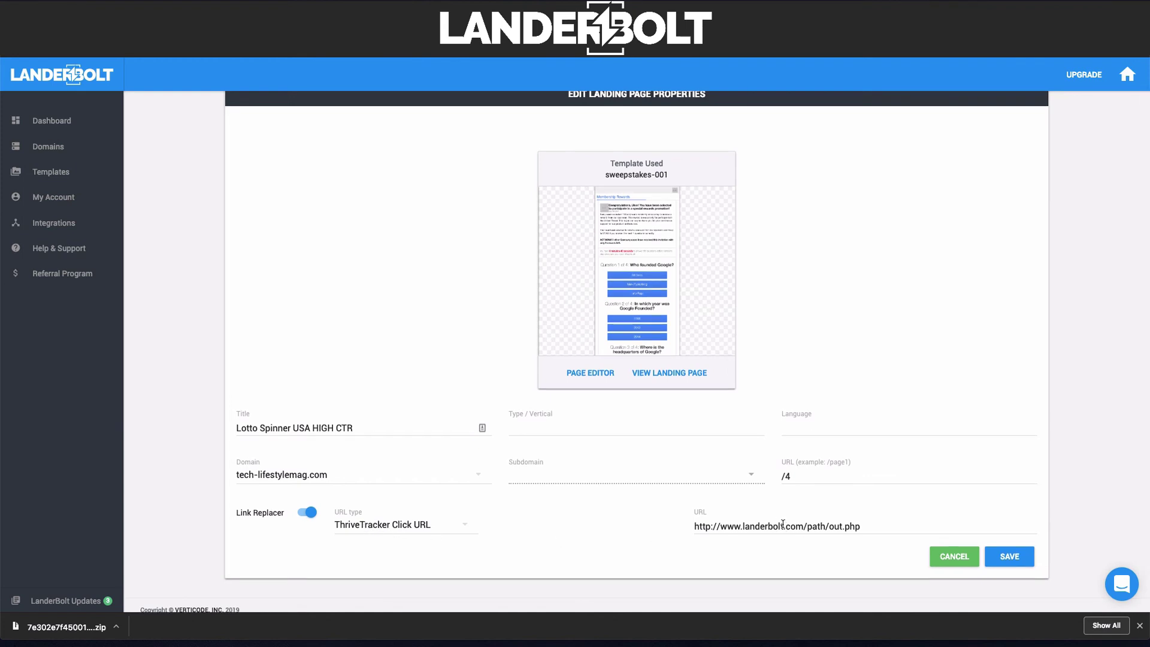
# On the Domains list, begin adding a custom domain, then cancel it.
pyautogui.click(50, 147)
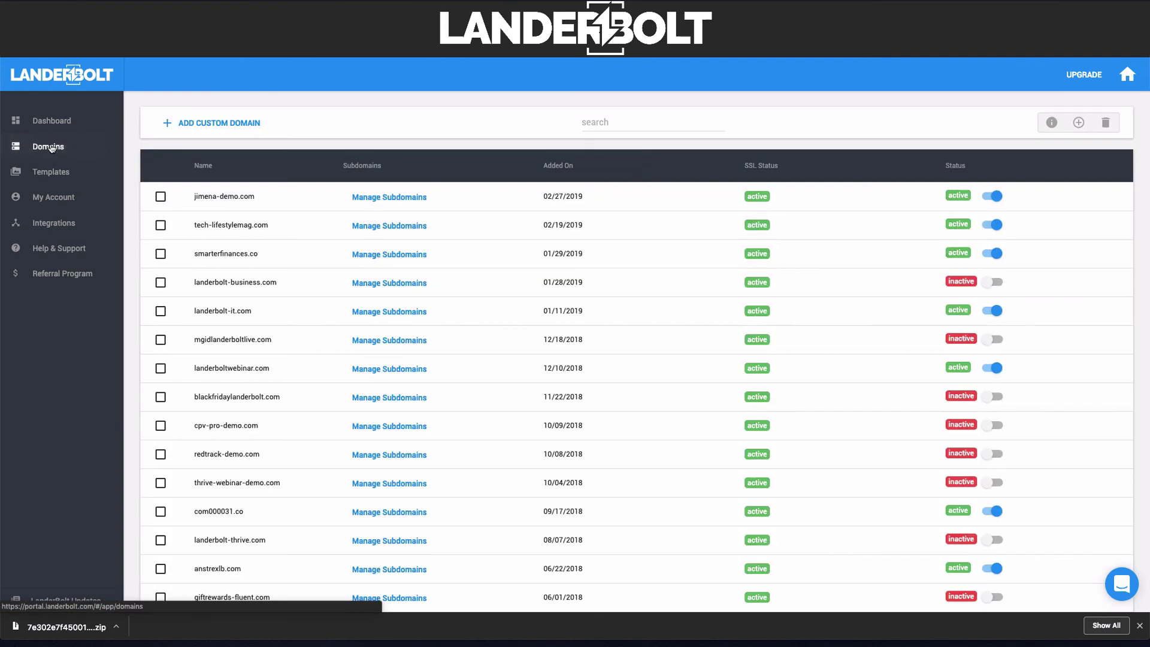
pyautogui.click(212, 124)
pyautogui.click(403, 333)
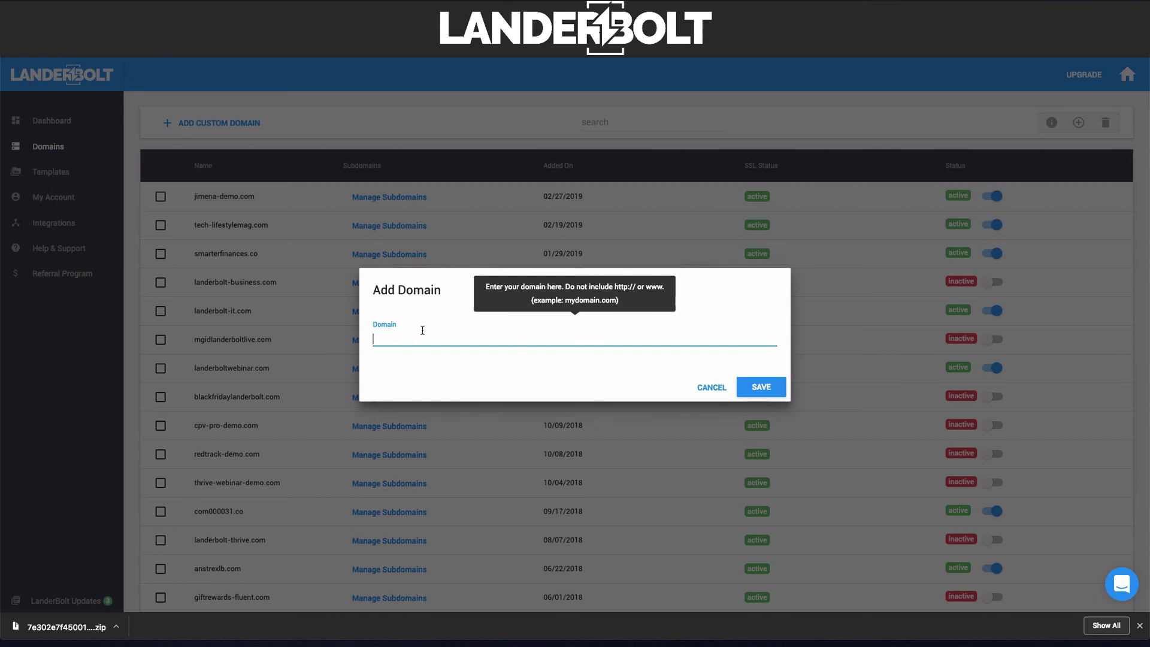
pyautogui.click(711, 386)
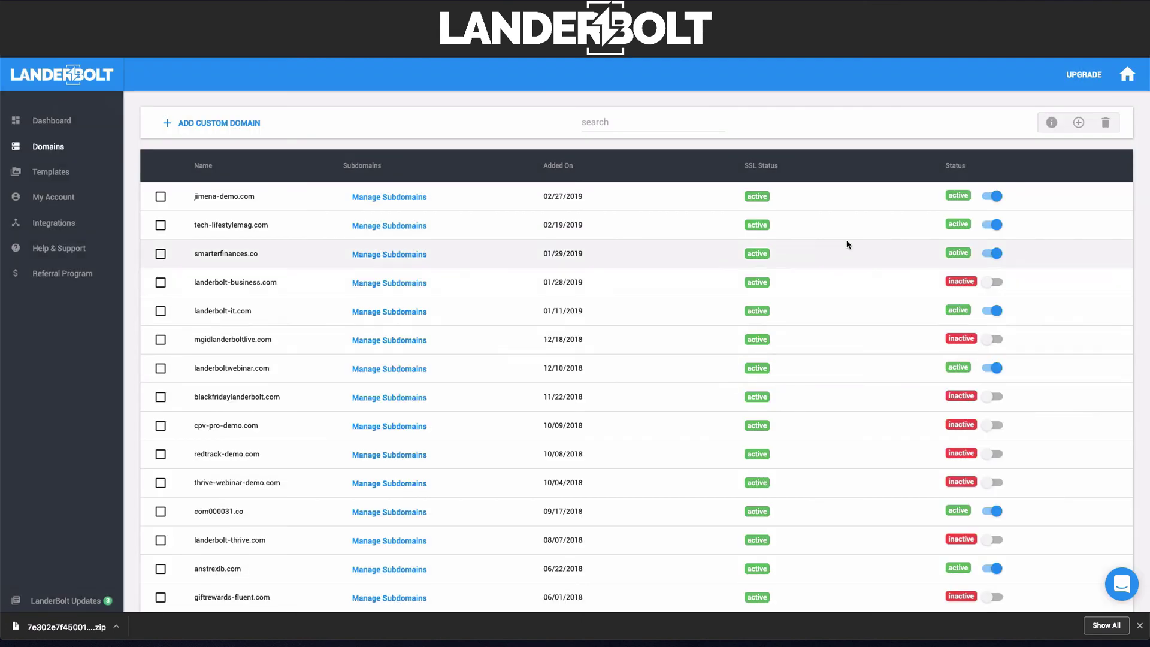
# Display and select the required name server addresses for jimena-demo.com, then close the notice.
pyautogui.click(659, 198)
pyautogui.click(1052, 122)
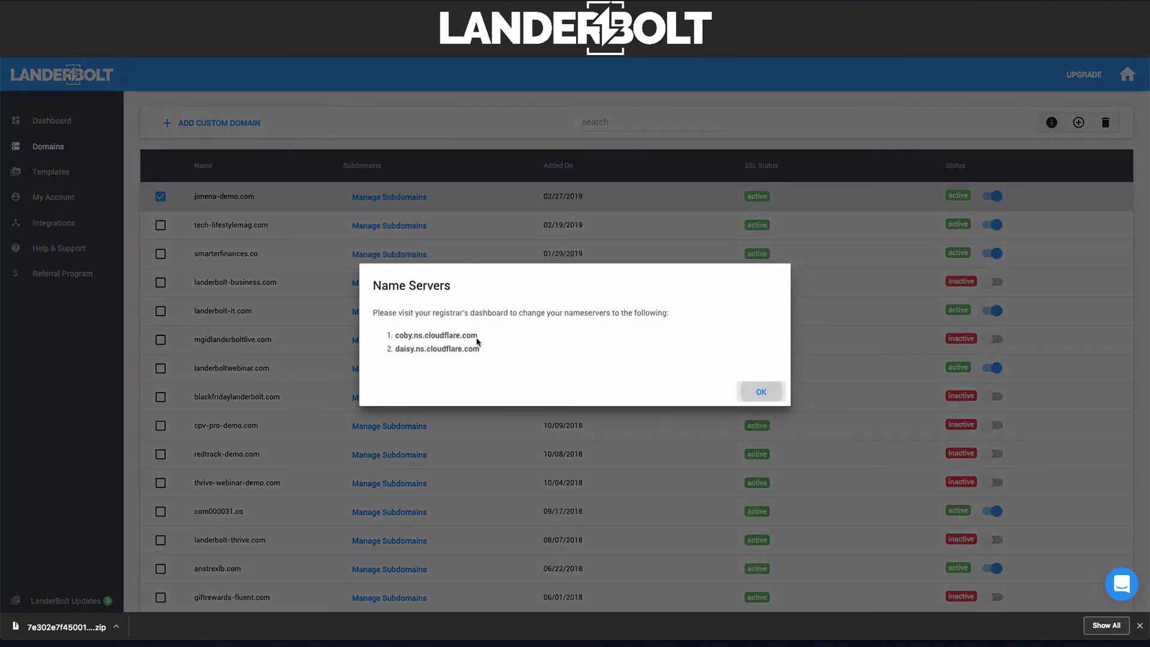
pyautogui.moveTo(478, 336); pyautogui.dragTo(395, 340)
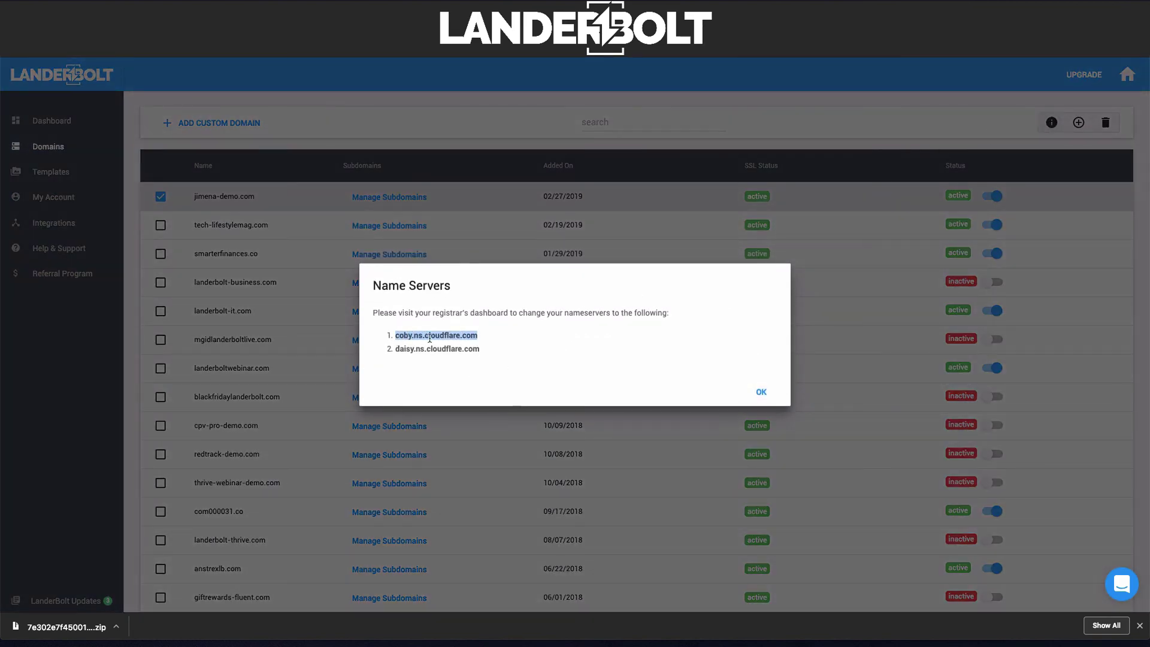
pyautogui.moveTo(478, 349); pyautogui.dragTo(400, 351)
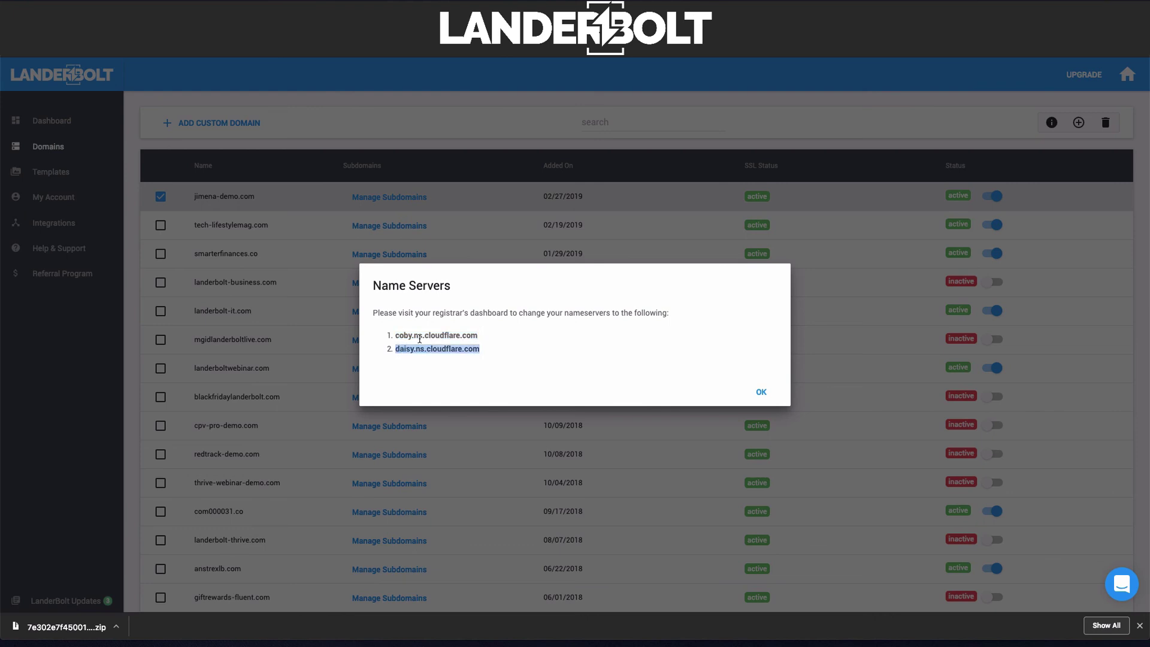
pyautogui.doubleClick(420, 337)
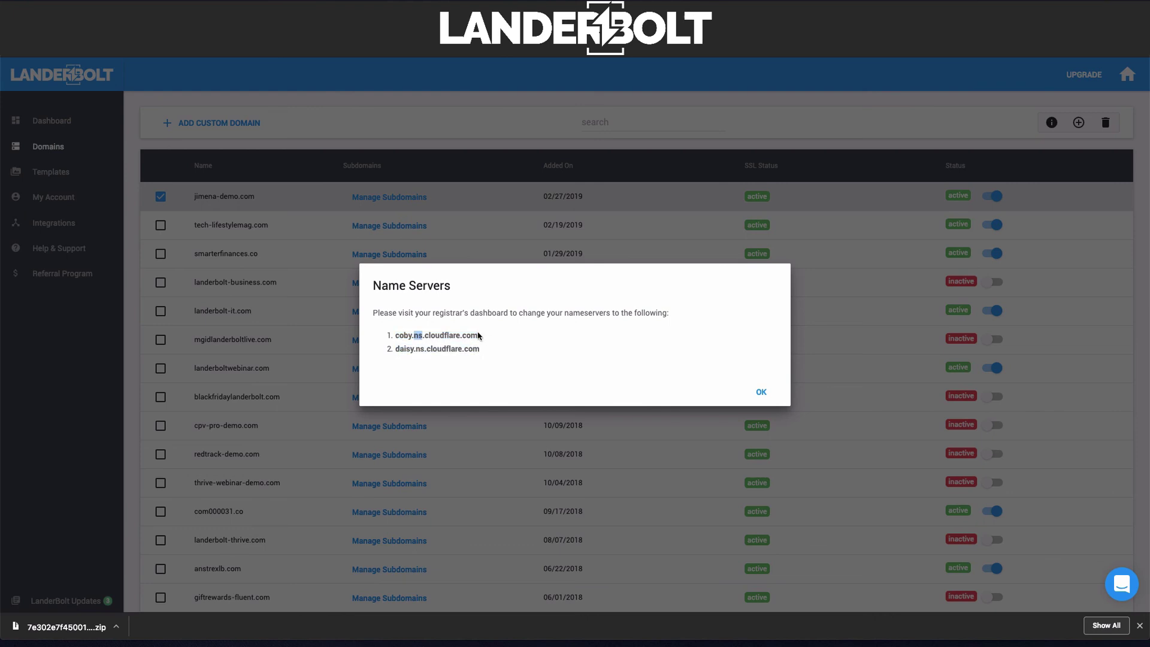
pyautogui.moveTo(479, 336); pyautogui.dragTo(403, 337)
pyautogui.press('Escape')
# Toggle the winner subdomain of tech-lifestylemag.com off and back on, then open the support chat.
pyautogui.click(384, 227)
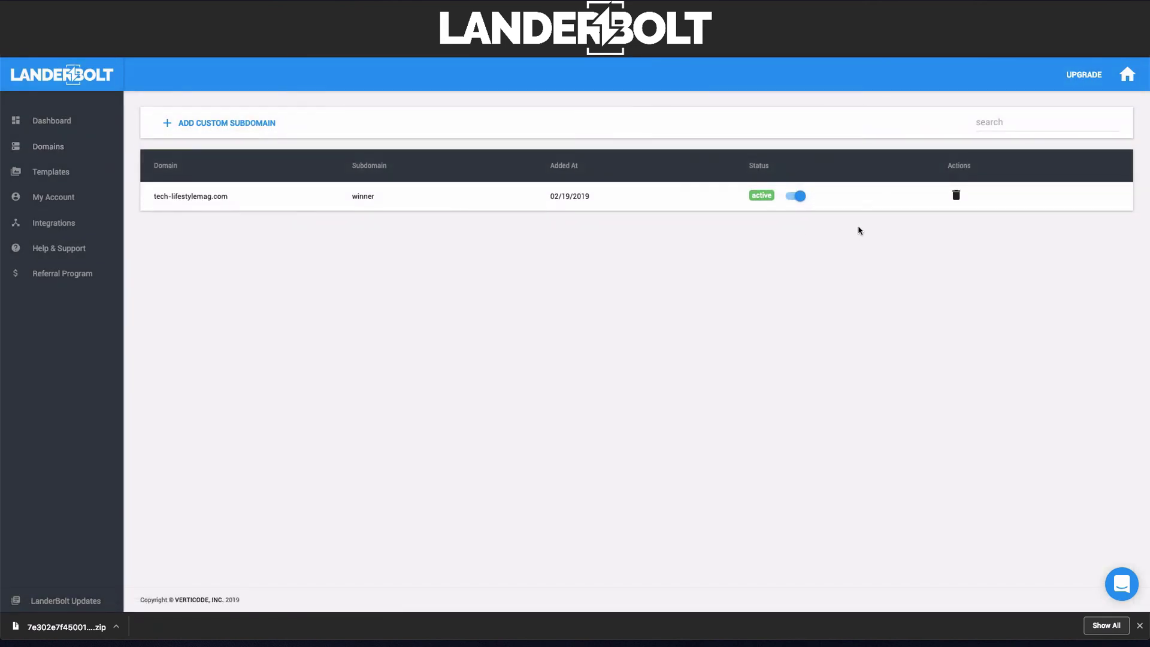
pyautogui.click(794, 197)
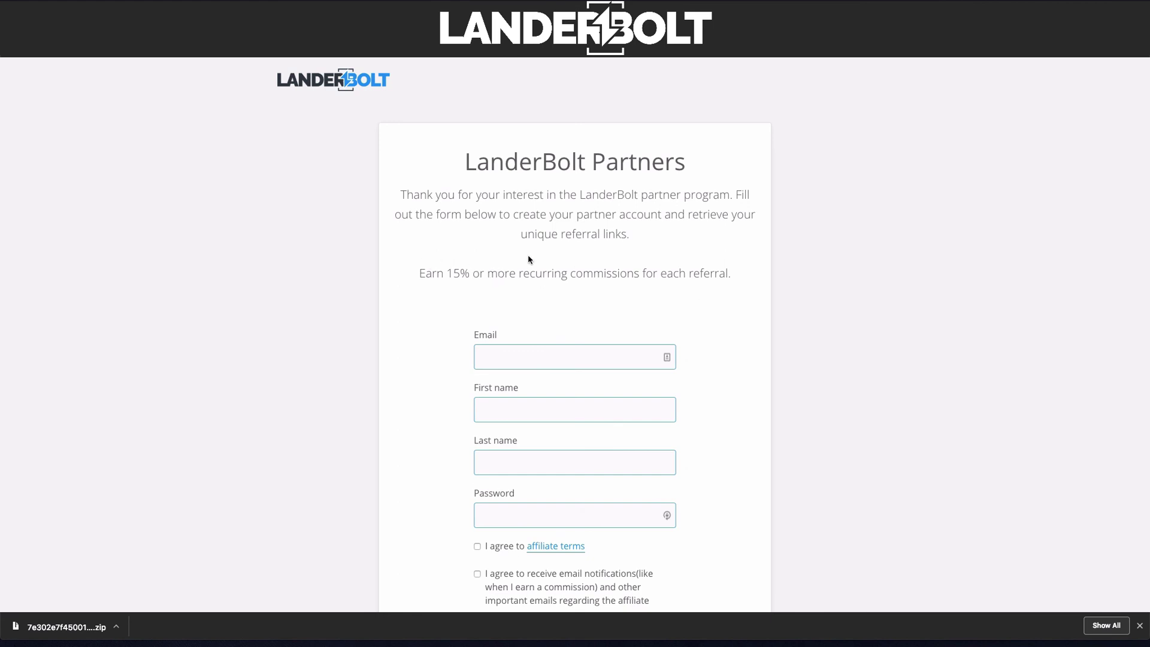
pyautogui.scroll(-1, 529, 259)
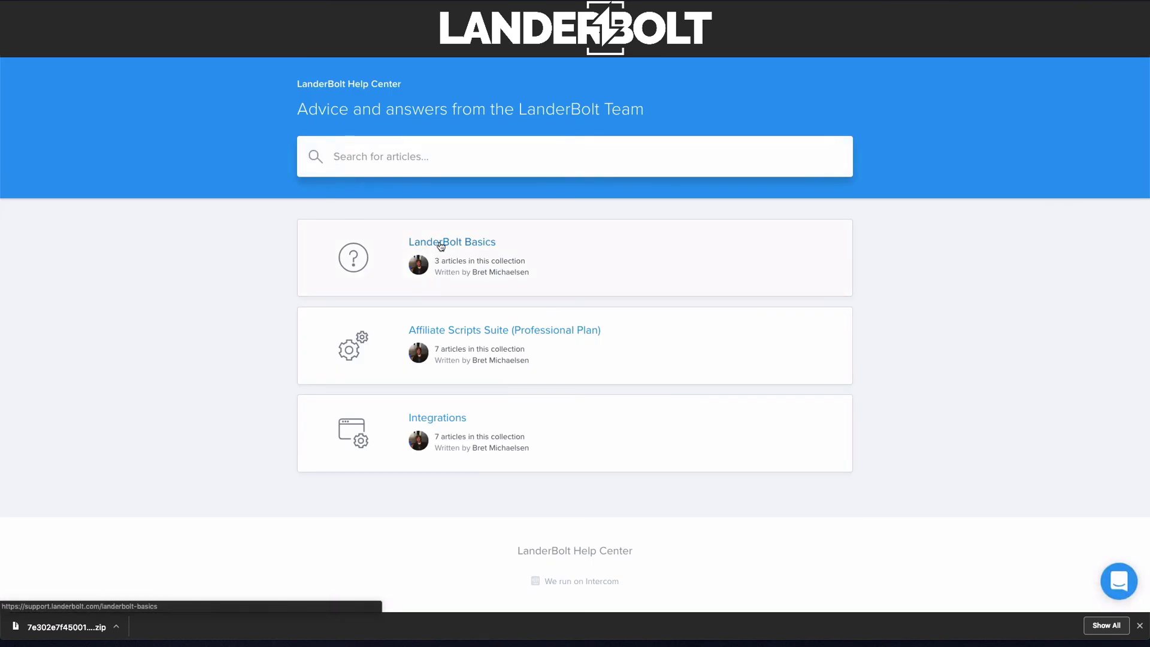
pyautogui.click(1128, 592)
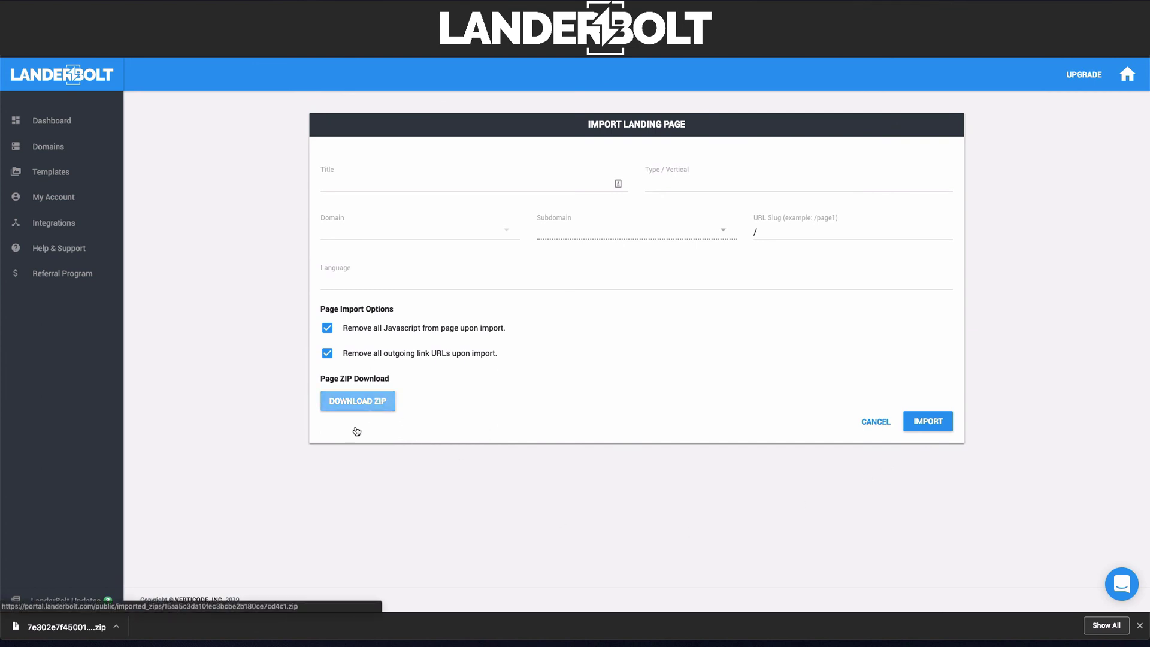
# Open the downloaded ZIP in Finder and browse its HTML, CSS and image files in Gallery and List views.
pyautogui.click(93, 625)
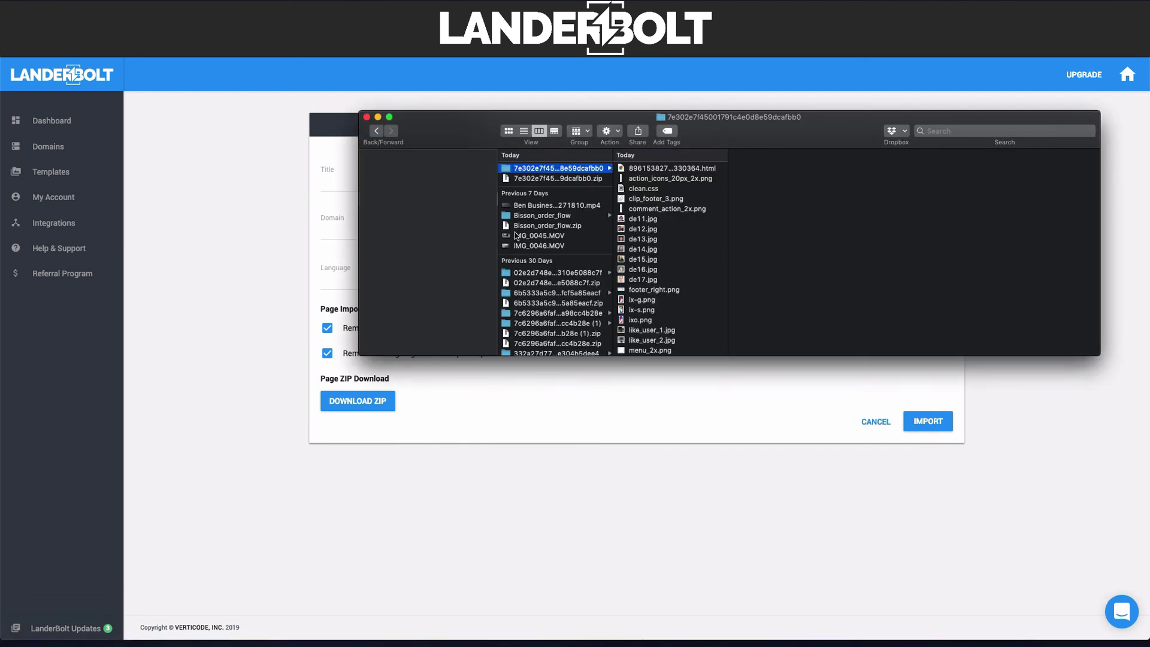
pyautogui.click(556, 131)
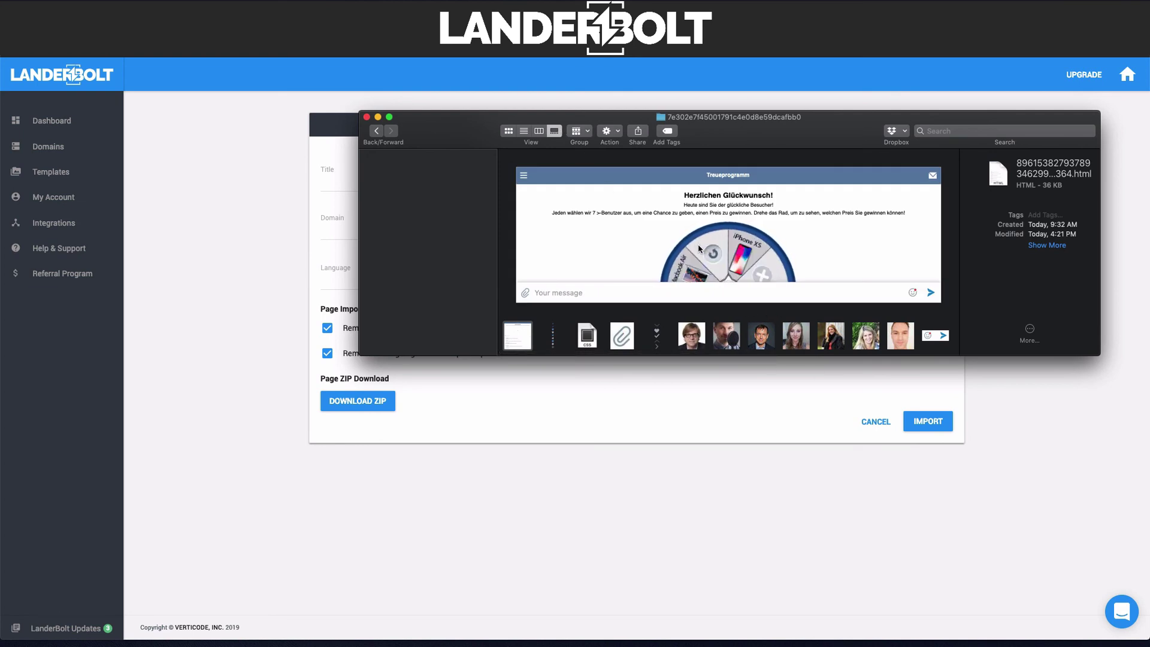
pyautogui.click(519, 132)
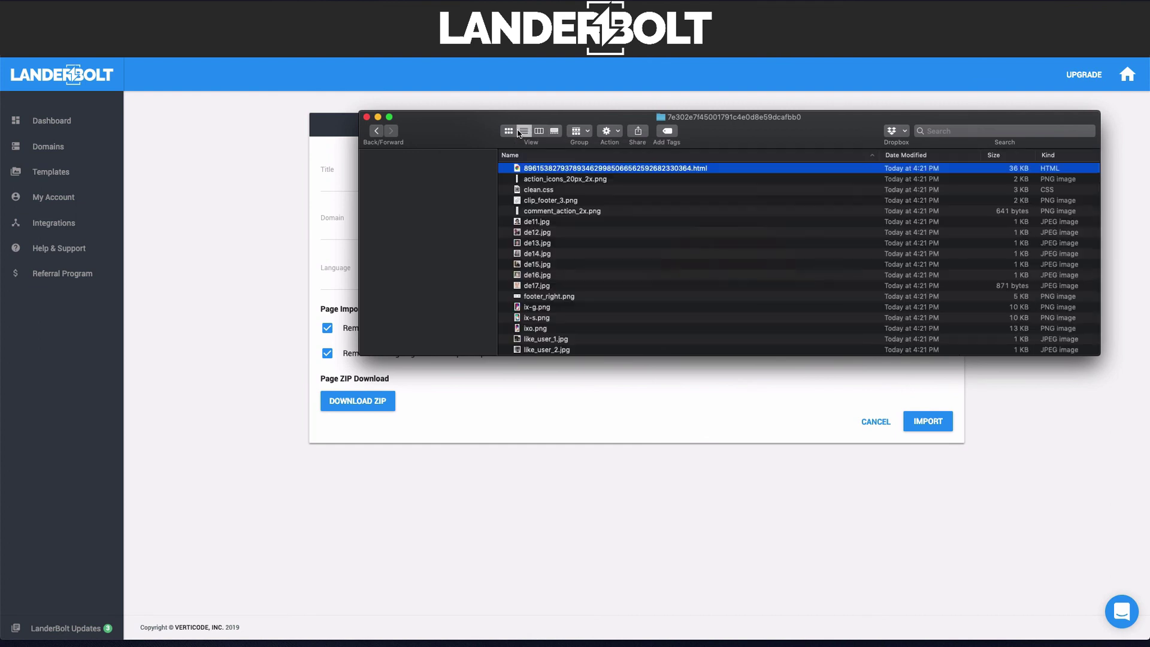
pyautogui.scroll(-3, 576, 203)
pyautogui.scroll(3, 576, 203)
pyautogui.scroll(-3, 576, 203)
pyautogui.scroll(3, 577, 202)
pyautogui.scroll(-2, 544, 239)
pyautogui.scroll(2, 545, 244)
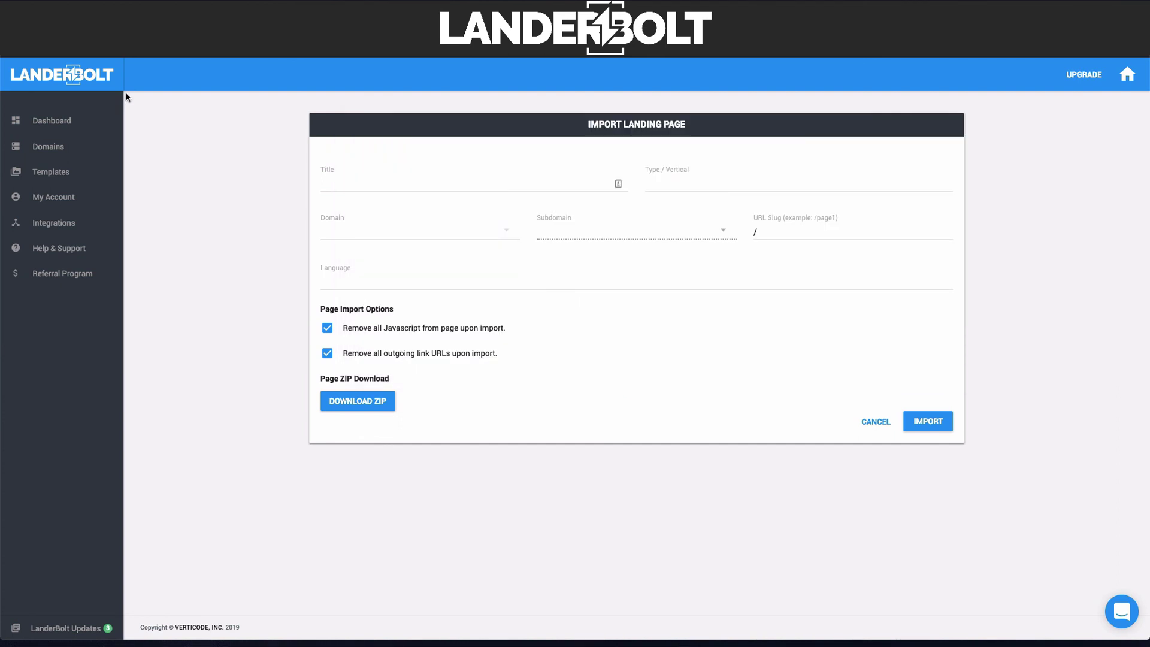
# Uncheck 'Remove all Javascript from page upon import' and 'Remove all outgoing link URLs upon import'.
pyautogui.click(609, 288)
pyautogui.click(609, 346)
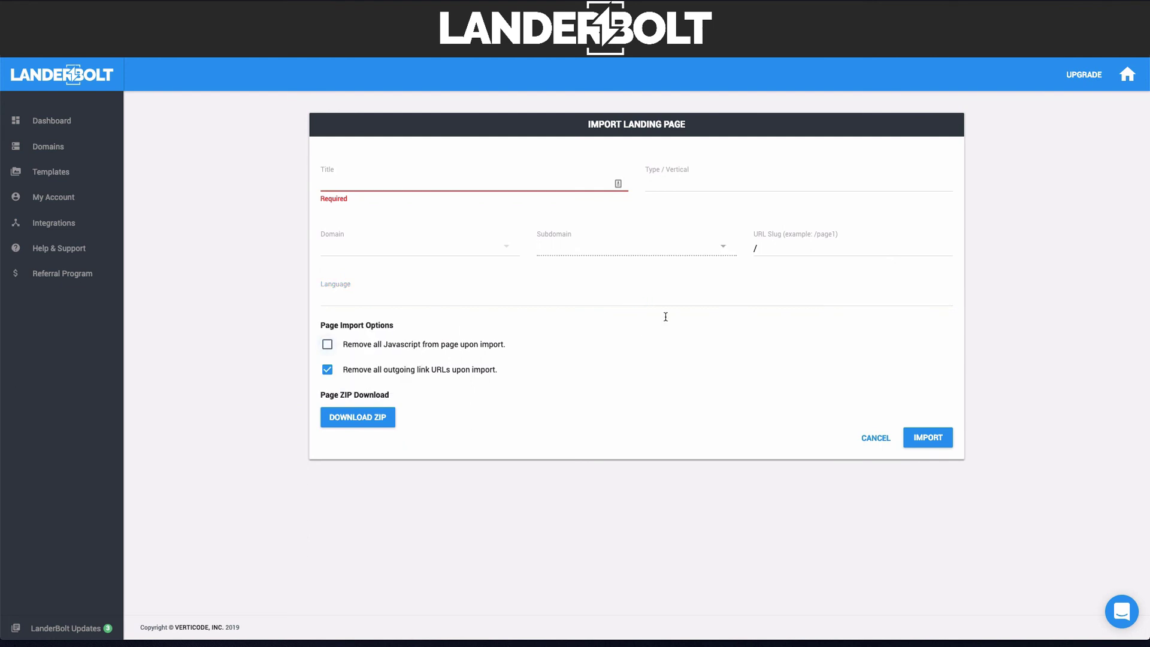
pyautogui.click(449, 369)
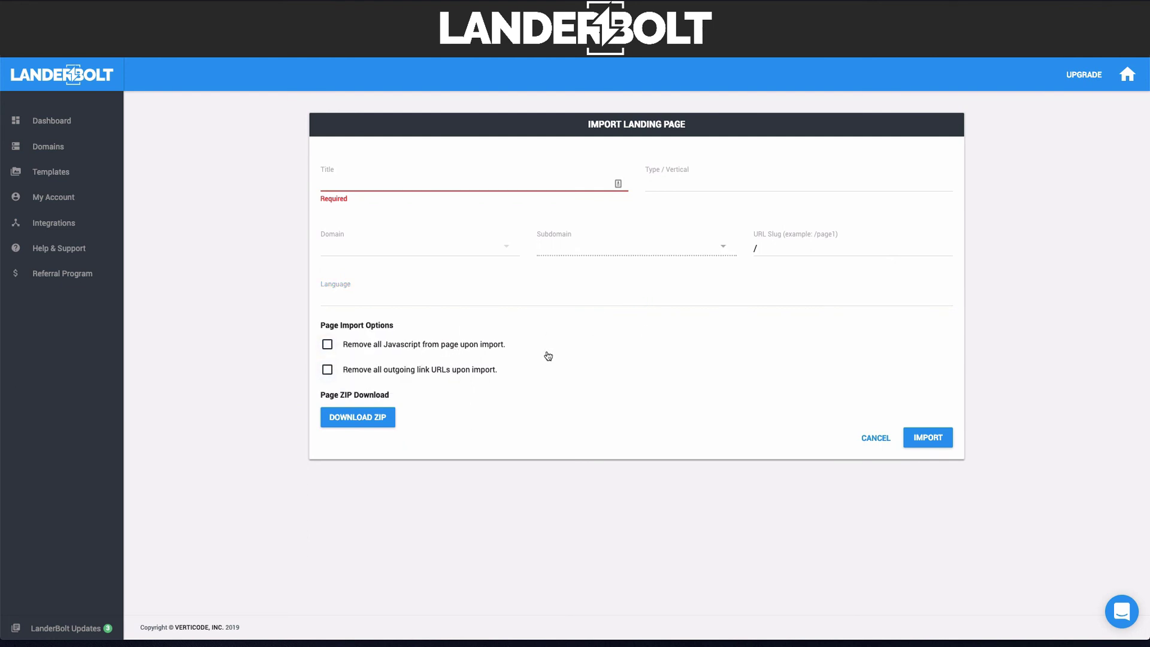